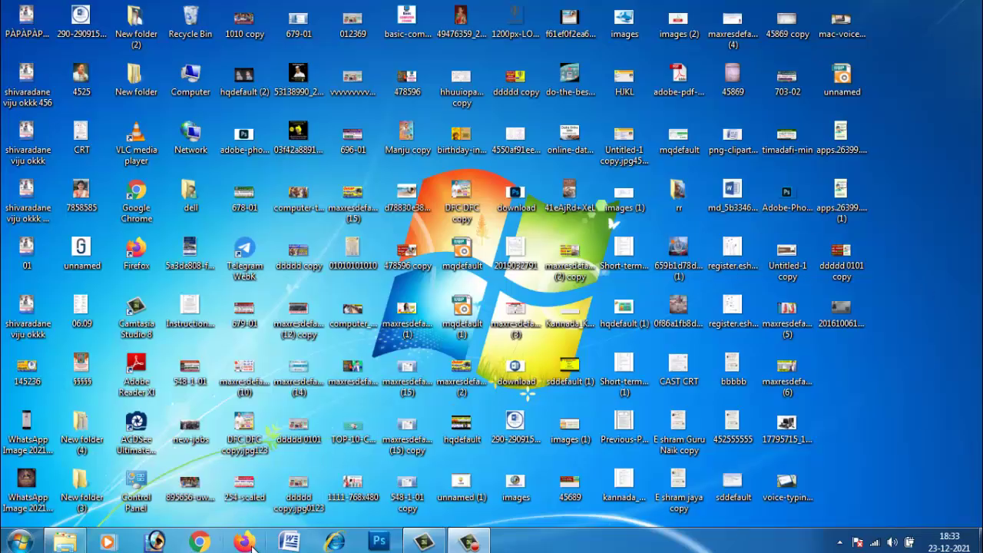
Open Chrome and run a Google search for 'nadakacheri' from the address-bar suggestion.
left_click(209, 545)
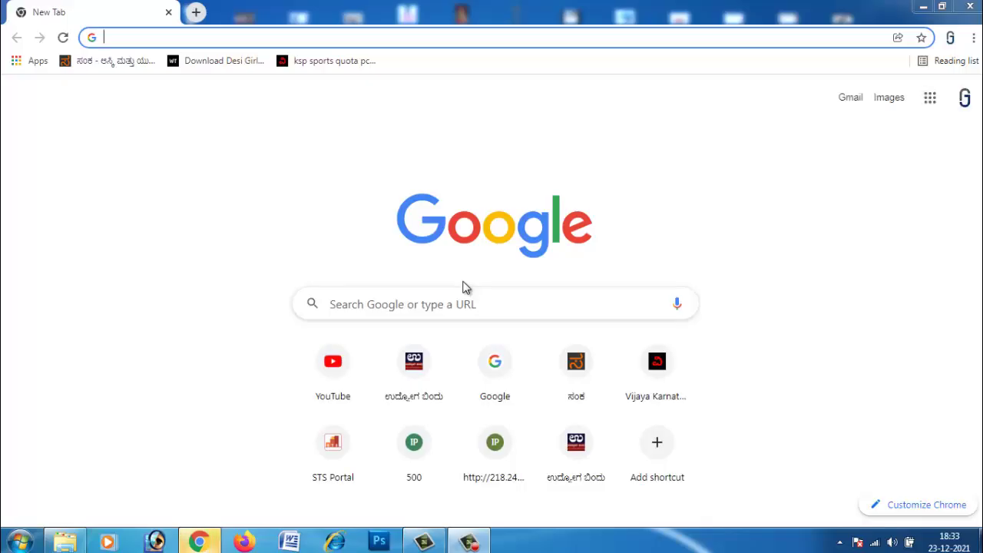
left_click(229, 37)
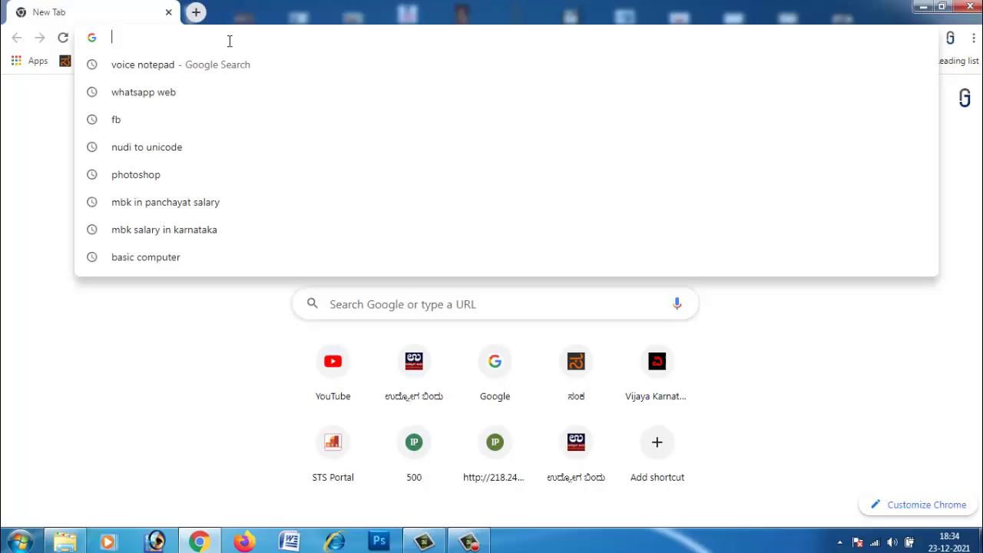
type("NAdakacheri")
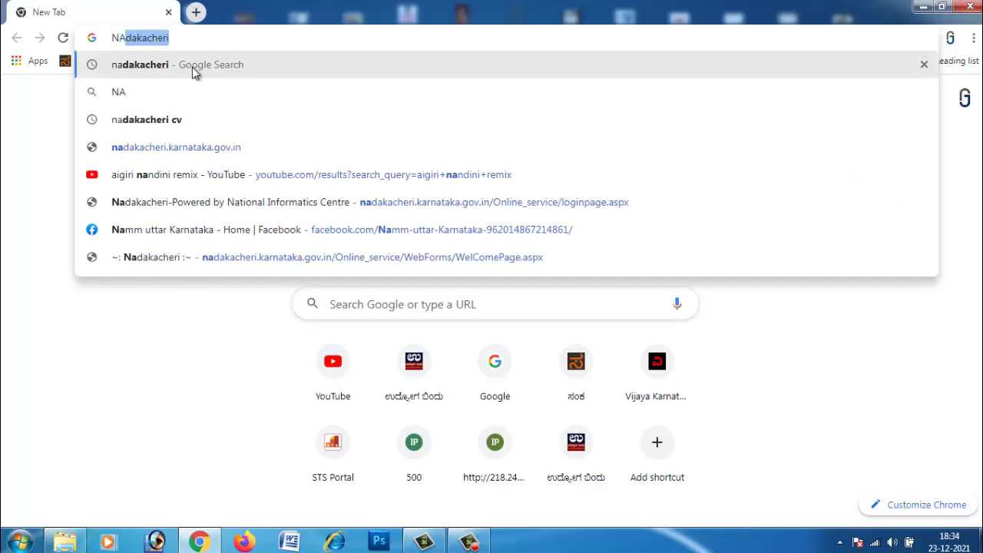
left_click(158, 69)
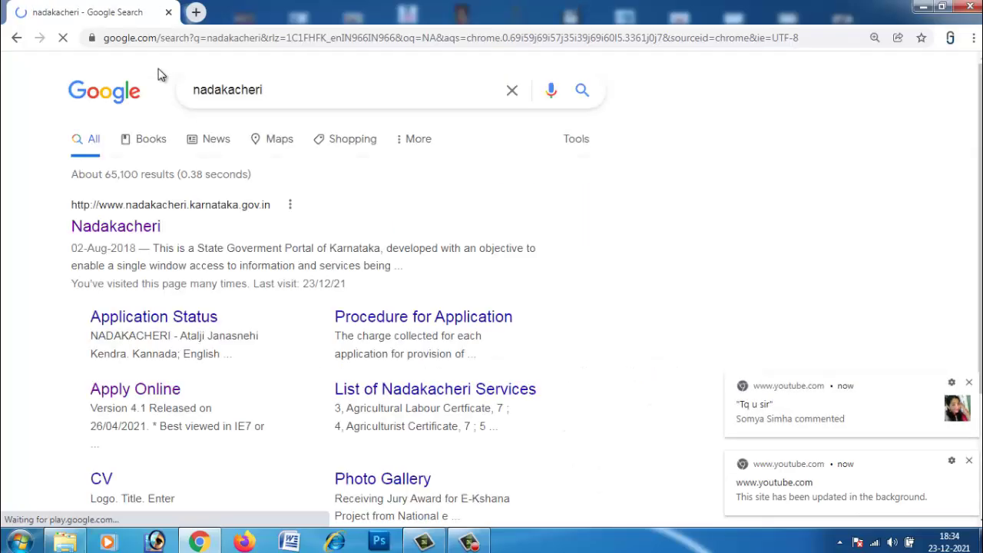
Dismiss both Chrome notifications and open the nadakacheri.karnataka.gov.in portal result.
left_click(968, 382)
left_click(968, 460)
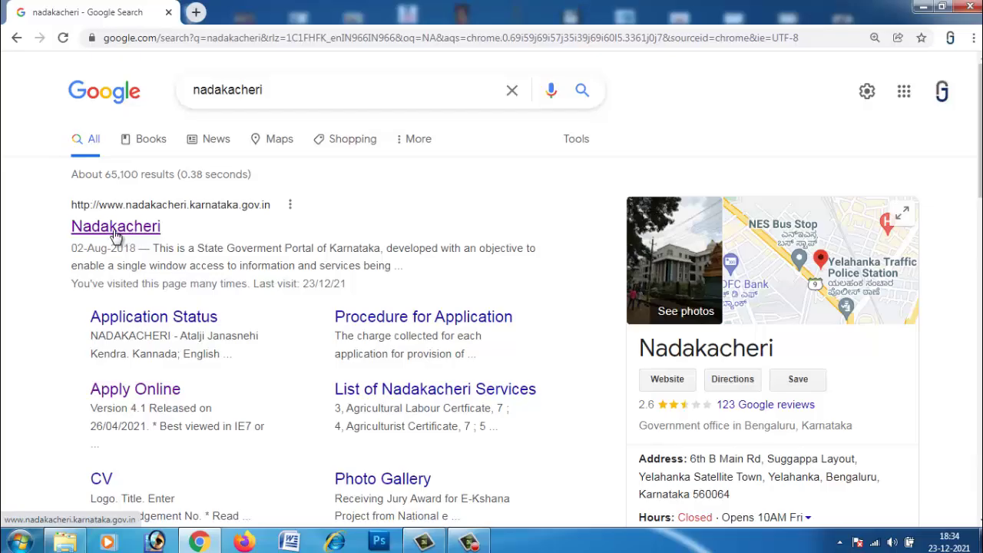
left_click(151, 239)
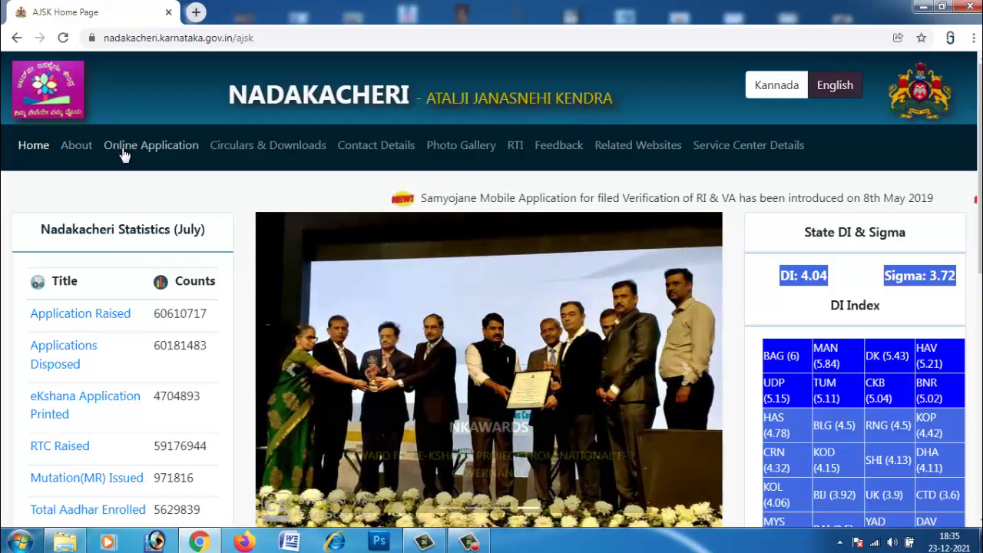
Open 'List of Online Services With Charges' from the Online Application menu.
left_click(124, 154)
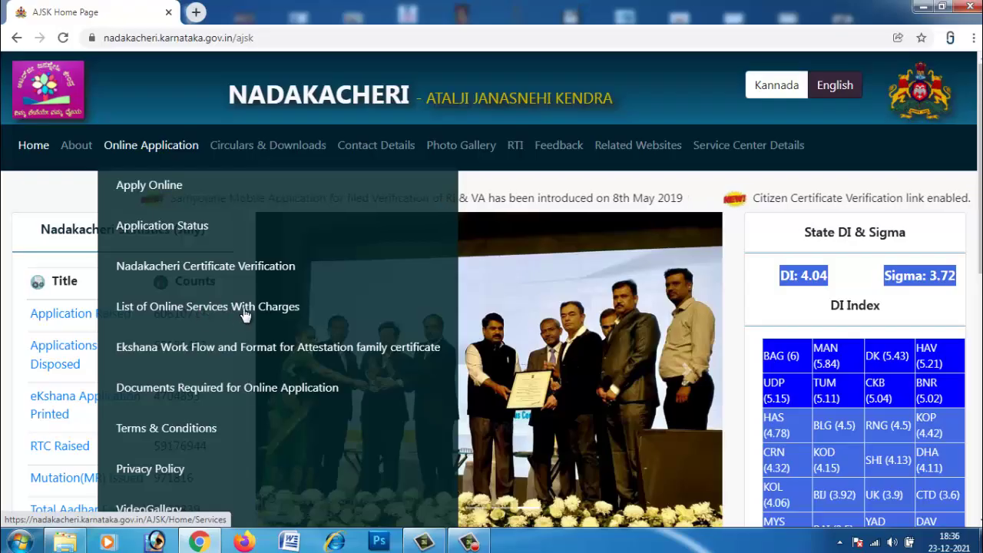
left_click(244, 313)
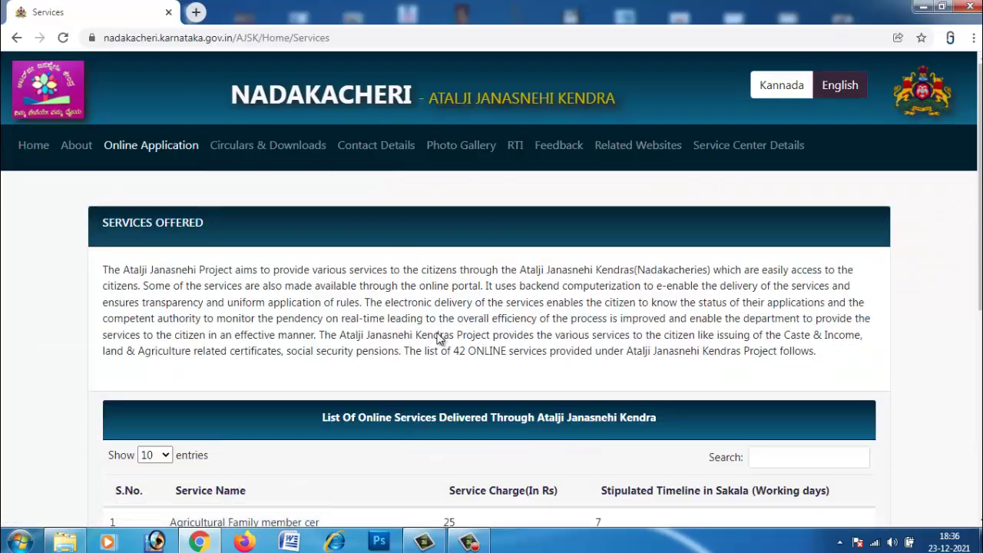
Inspect the services table, highlighting the 25 charge, Caste Certificate row and 21-day timelines.
scroll(439, 338, "down", 4)
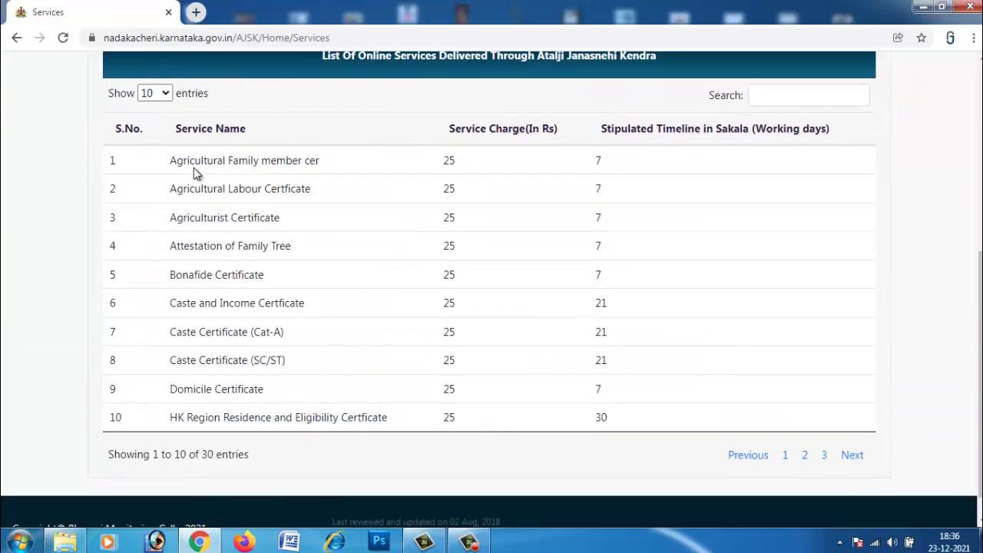
double_click(452, 161)
left_click_drag(600, 160, 592, 160)
left_click_drag(170, 359, 252, 362)
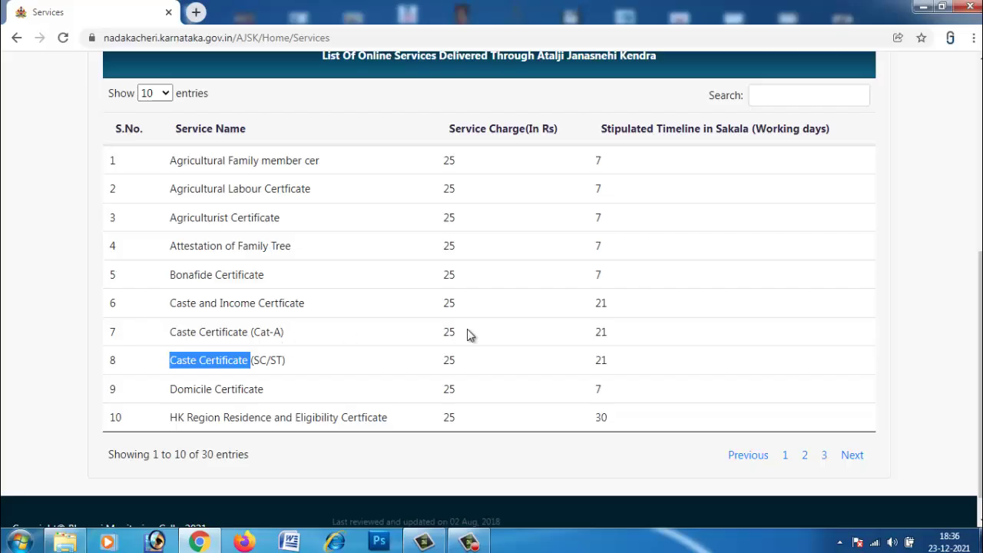
left_click_drag(464, 164, 479, 417)
left_click(479, 417)
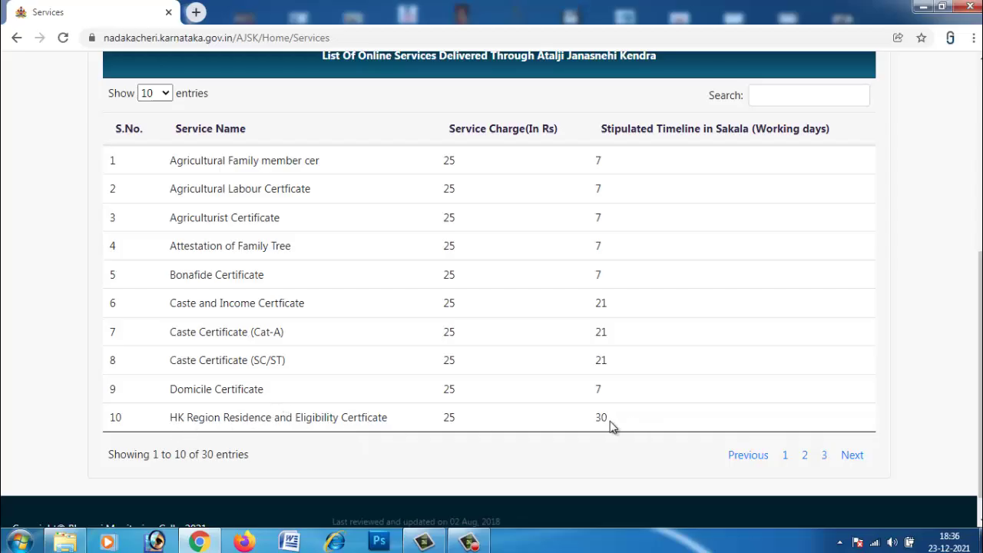
double_click(594, 334)
double_click(597, 361)
left_click_drag(595, 304, 627, 310)
scroll(285, 278, "up", 3)
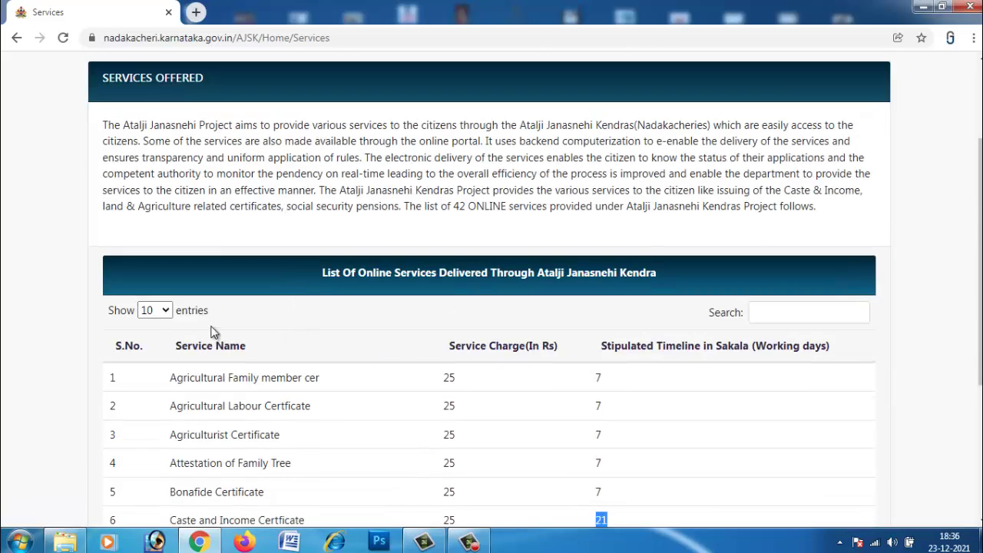
Show 25 entries per page and move to page 2, starting at entry 26.
left_click(161, 310)
left_click(150, 340)
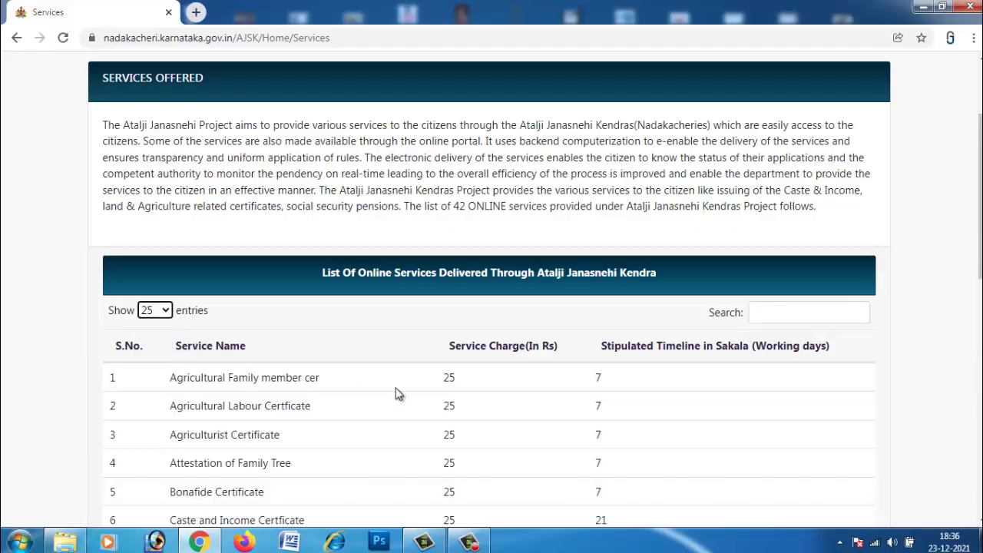
scroll(398, 394, "down", 9)
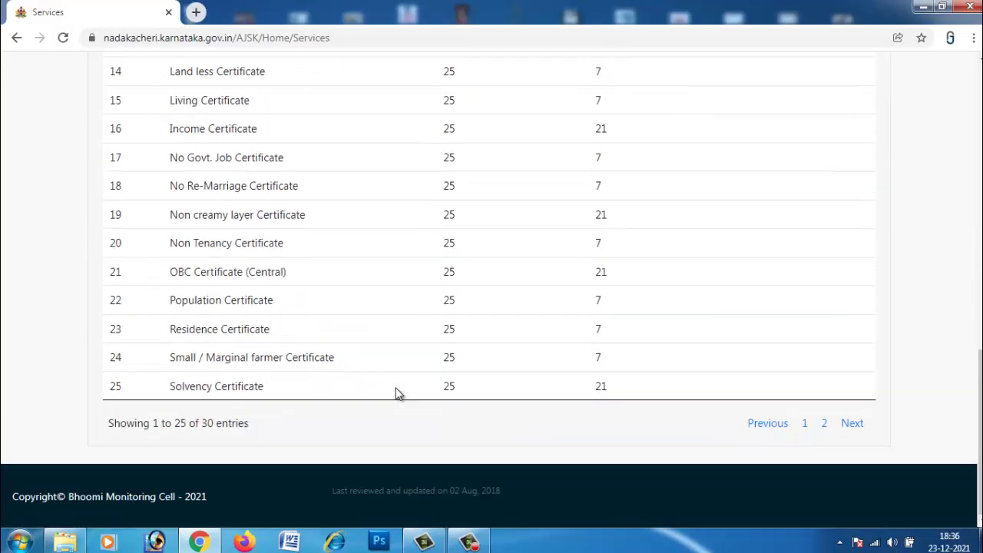
scroll(384, 361, "up", 9)
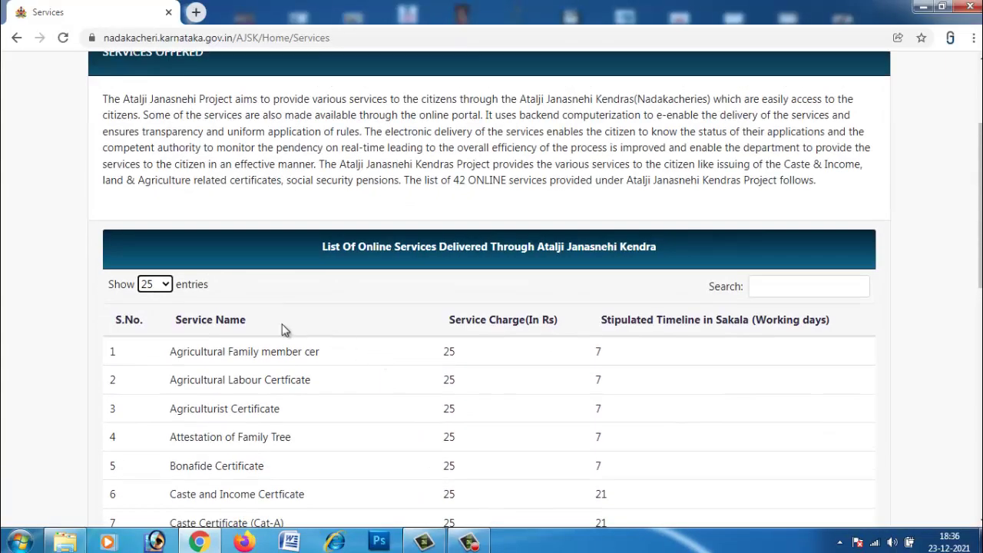
scroll(443, 421, "down", 9)
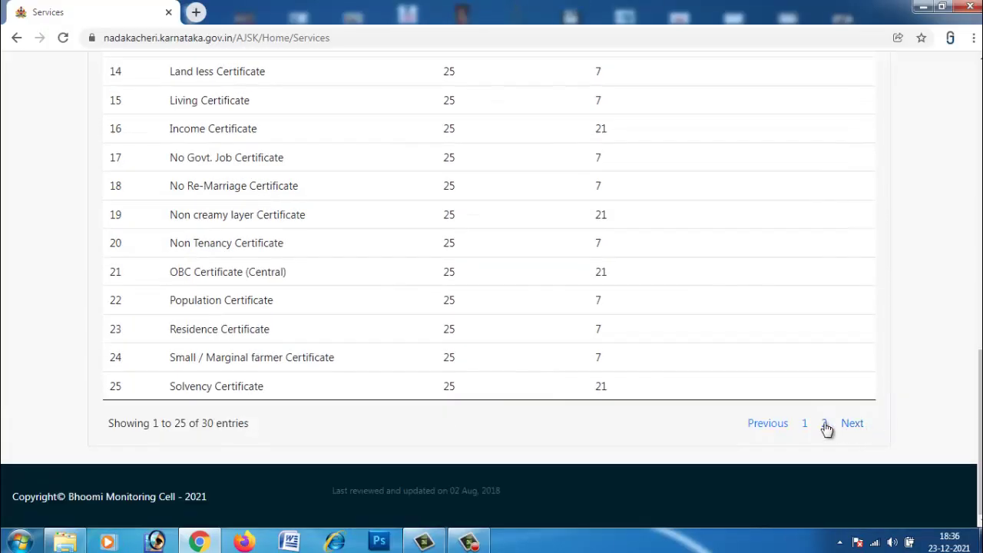
left_click(851, 425)
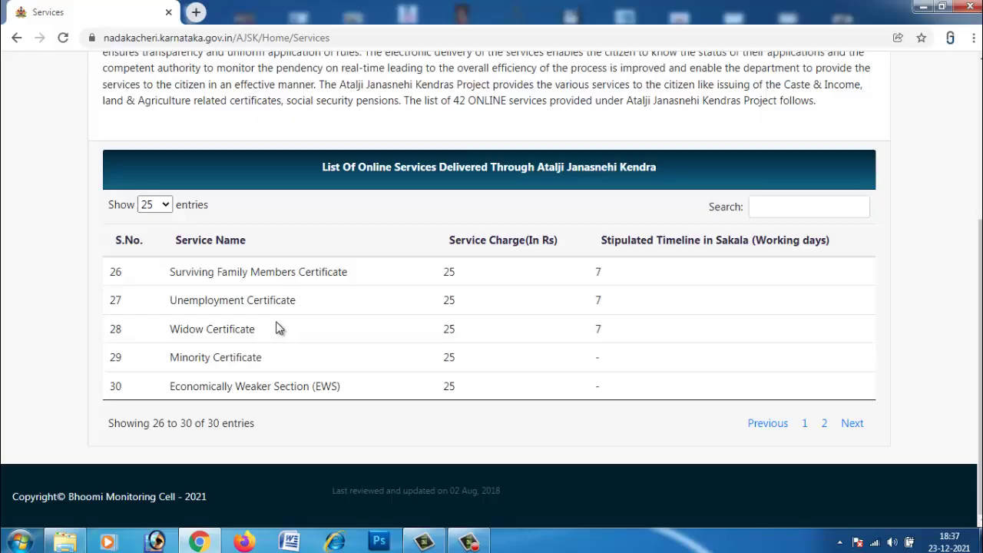
scroll(278, 328, "up", 4)
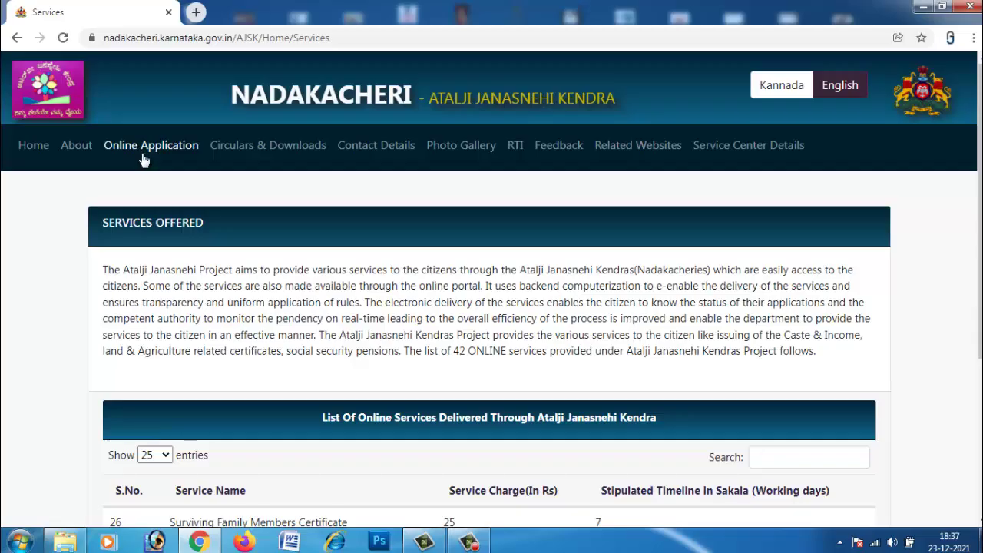
Choose Apply Online from the Online Application menu to reach the mobile/OTP login.
left_click(170, 153)
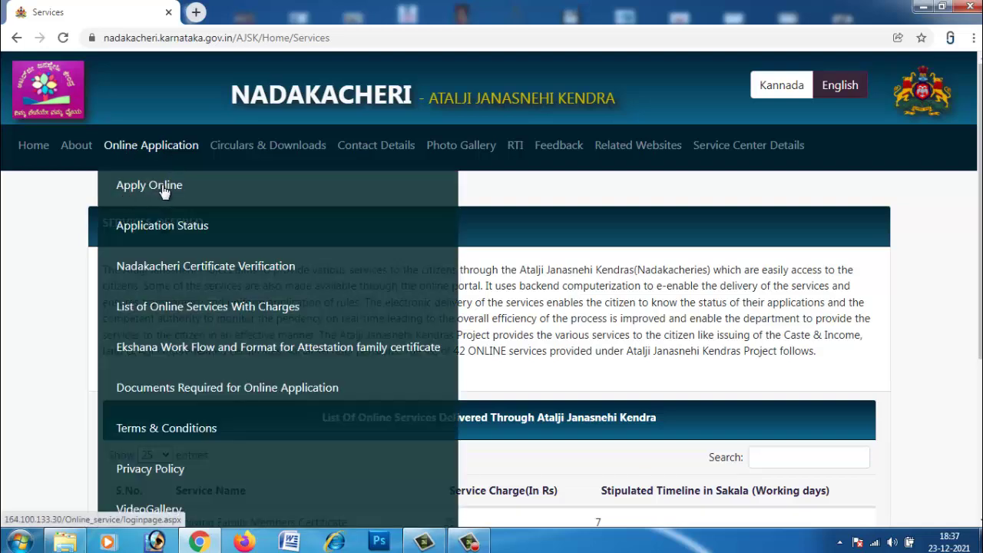
left_click(162, 186)
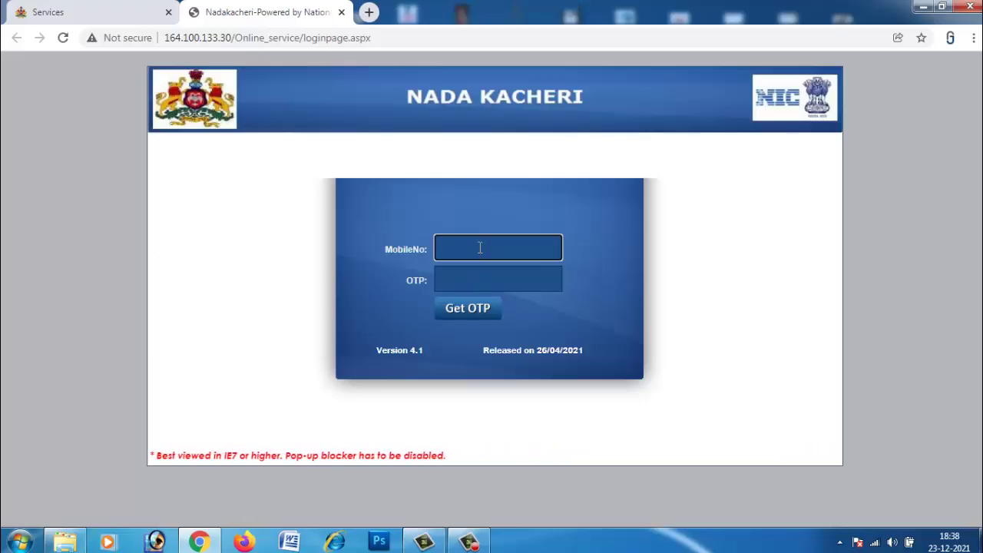
Enter the mobile number and request an OTP for it.
left_click(478, 280)
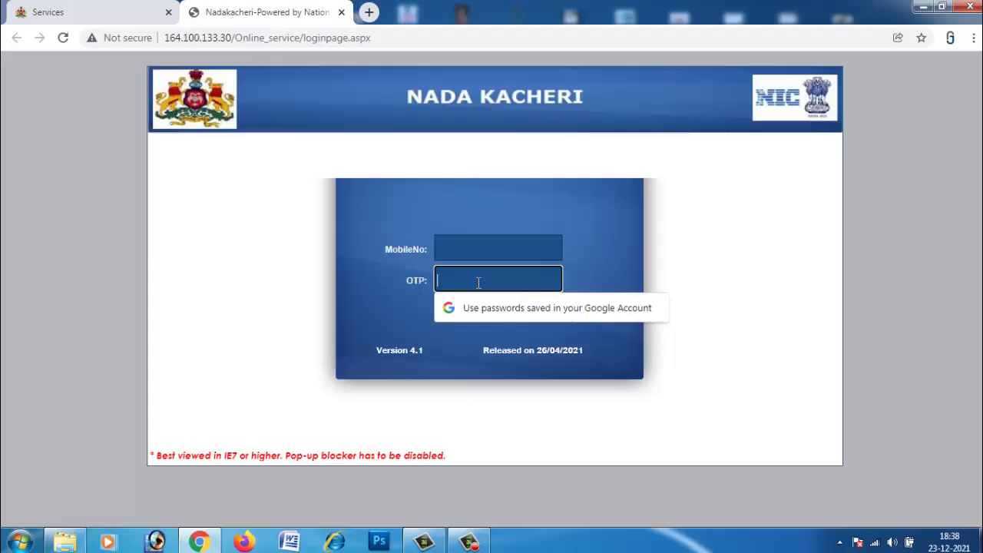
left_click(614, 275)
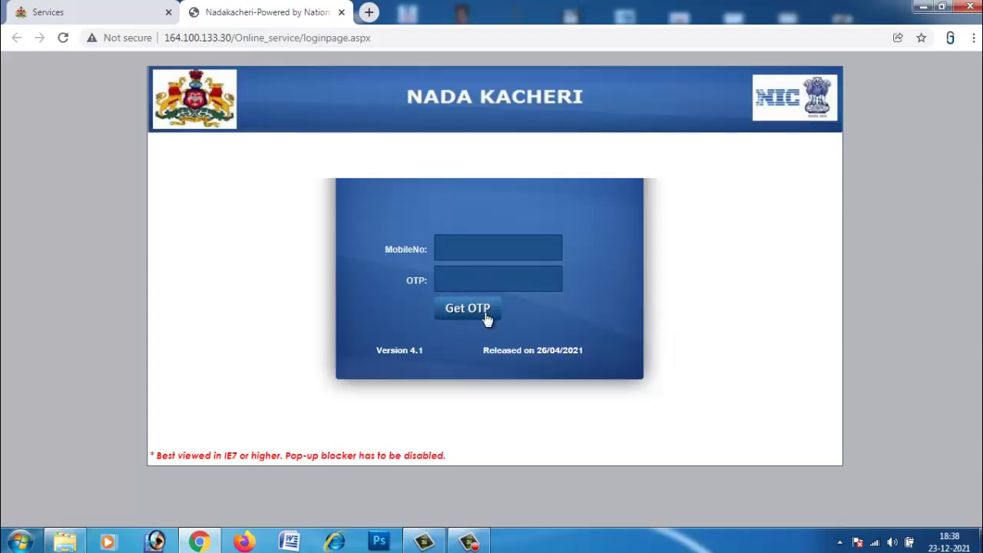
left_click(473, 249)
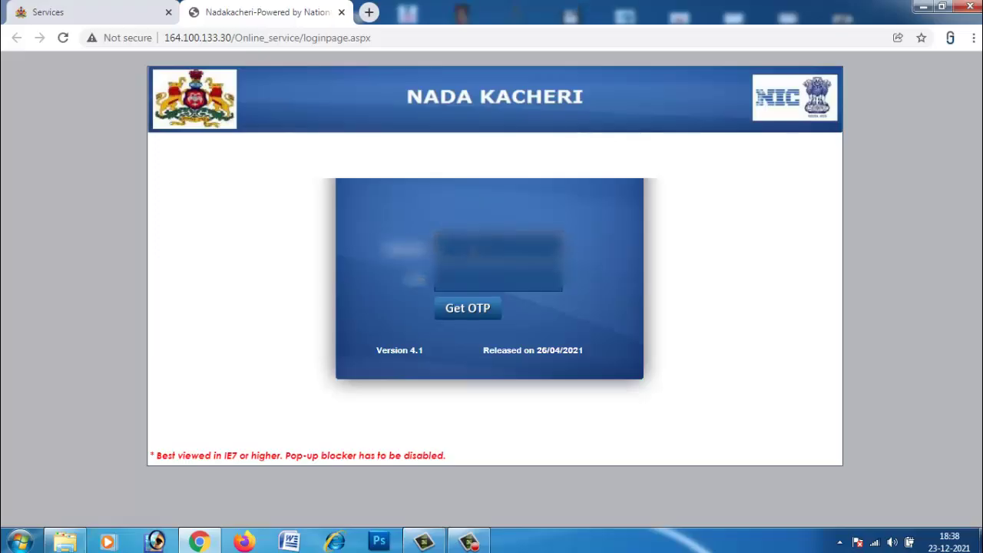
type("98765432101")
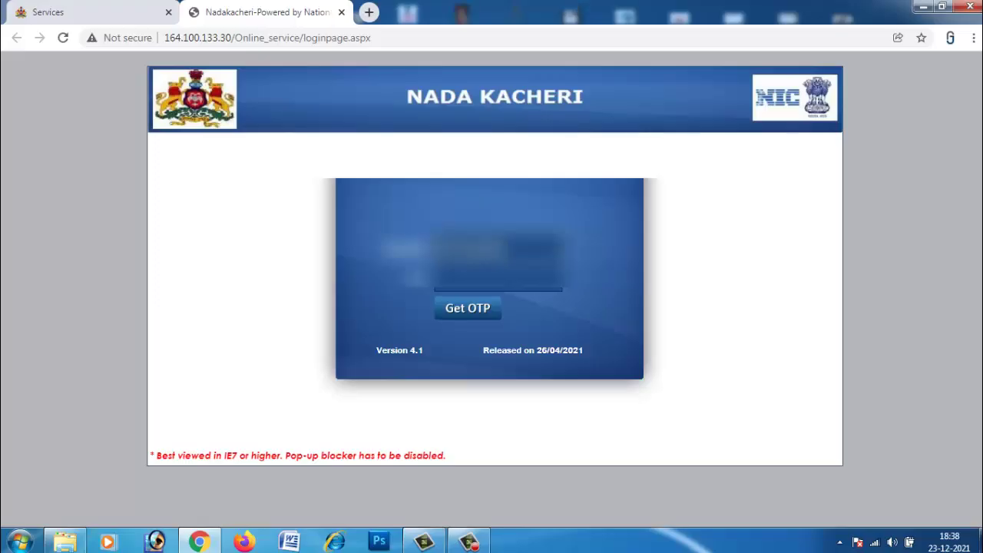
left_click(457, 314)
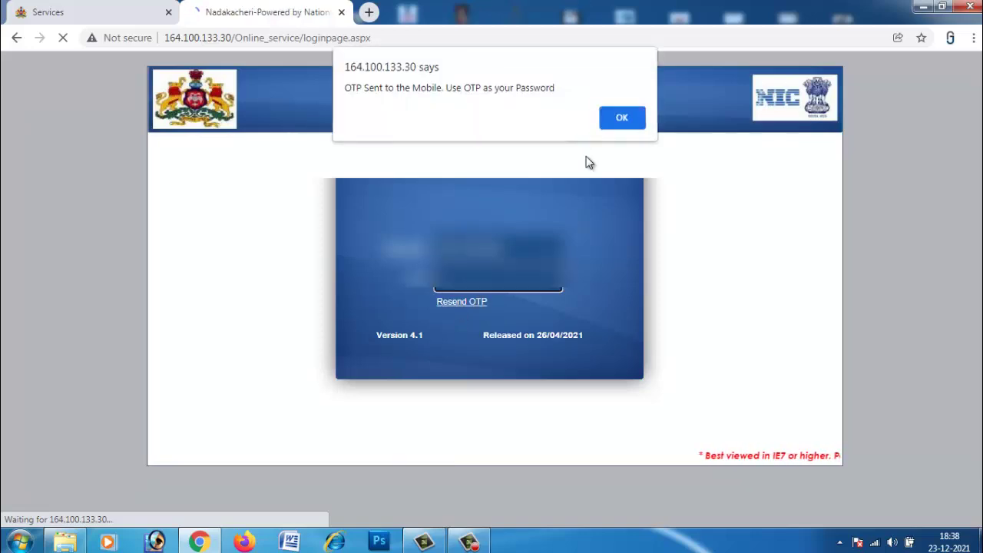
Dismiss the OTP-sent notice and password suggestion, then log in.
key("Return")
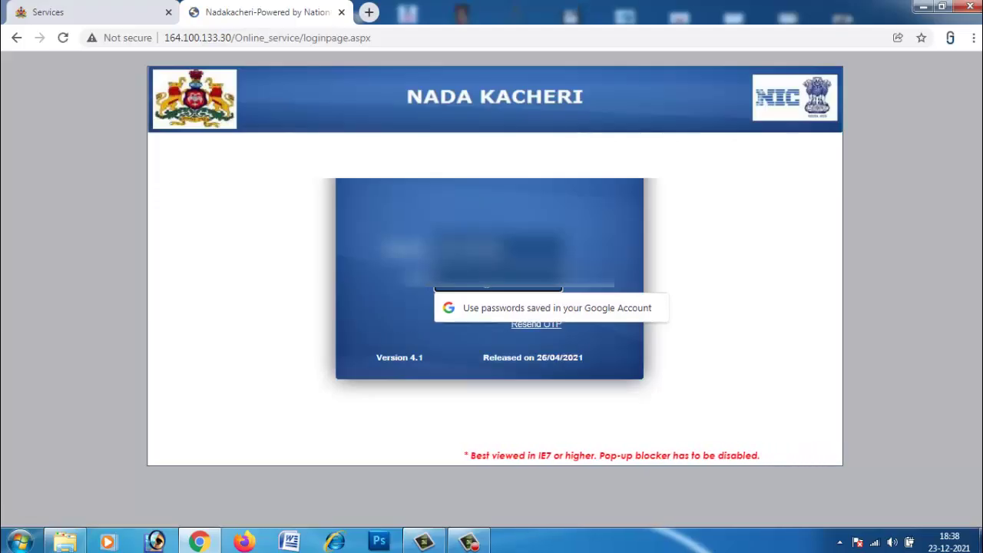
key("Escape")
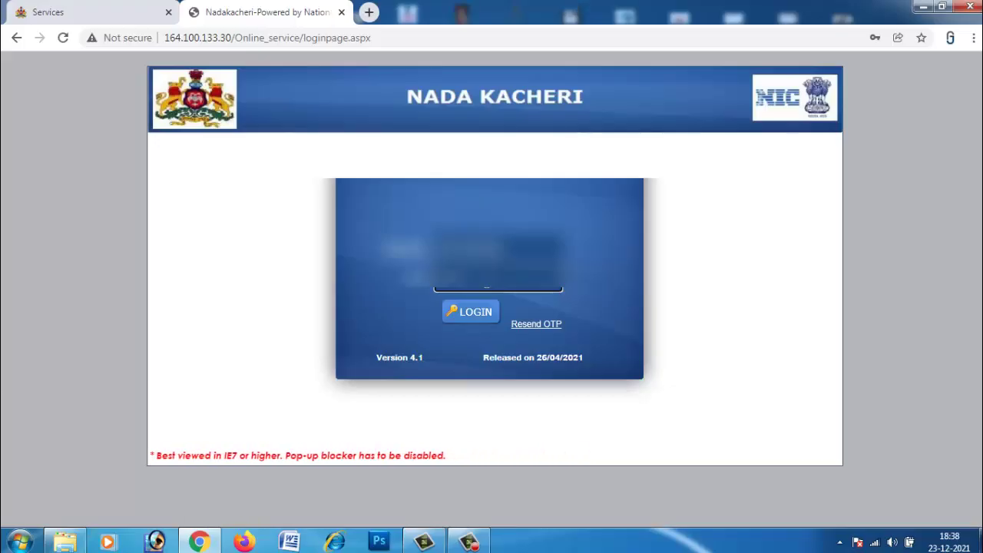
left_click(477, 319)
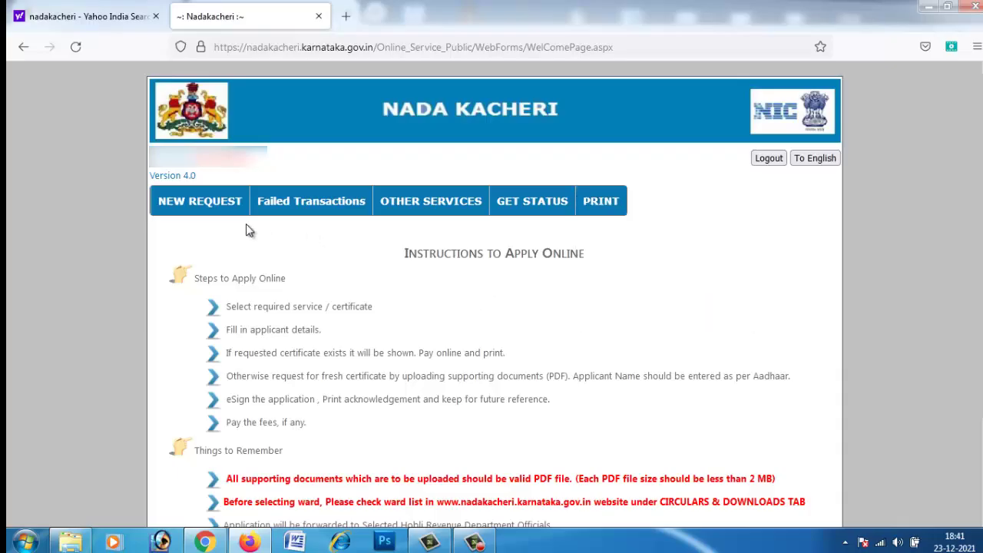
Bring up the NEW REQUEST menu listing certificates from Agri Services to Population Certificate.
mouse_move(196, 209)
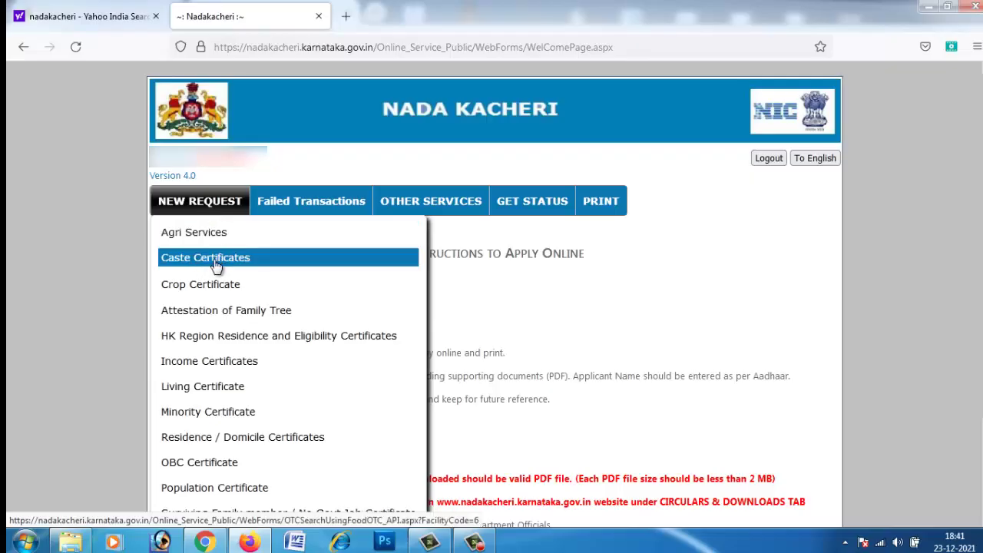
Start a Caste Certificates request and switch its search to Aadhaar ID.
left_click(216, 266)
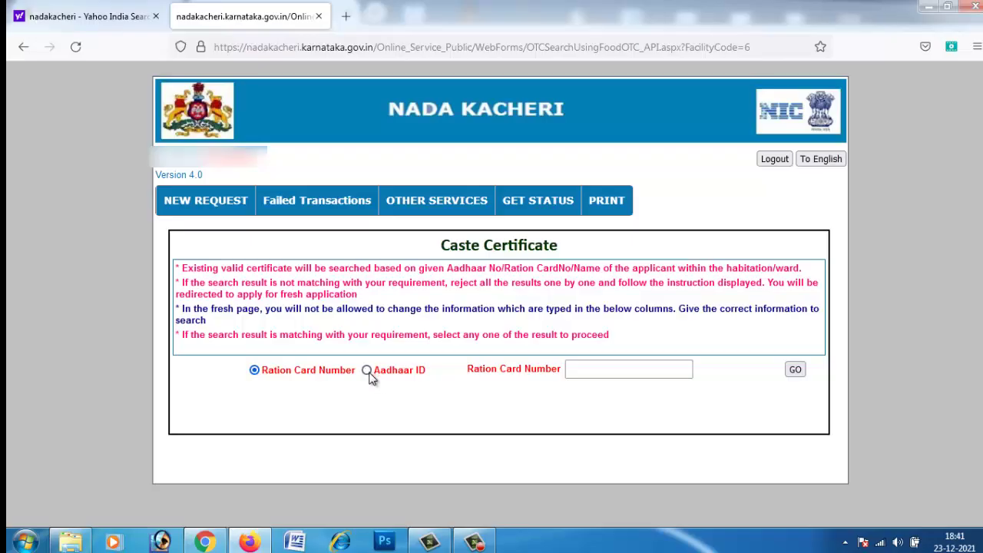
left_click(368, 370)
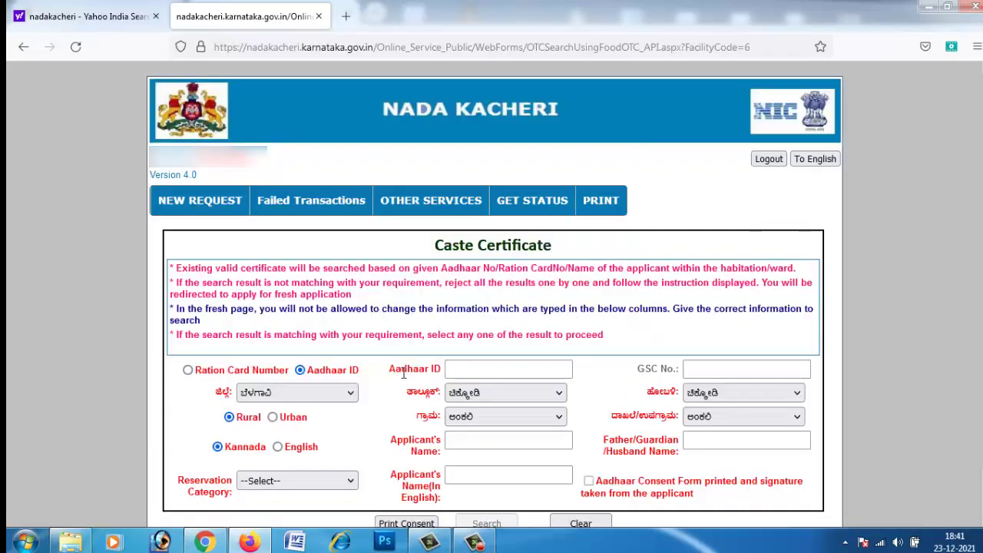
scroll(403, 373, "down", 1)
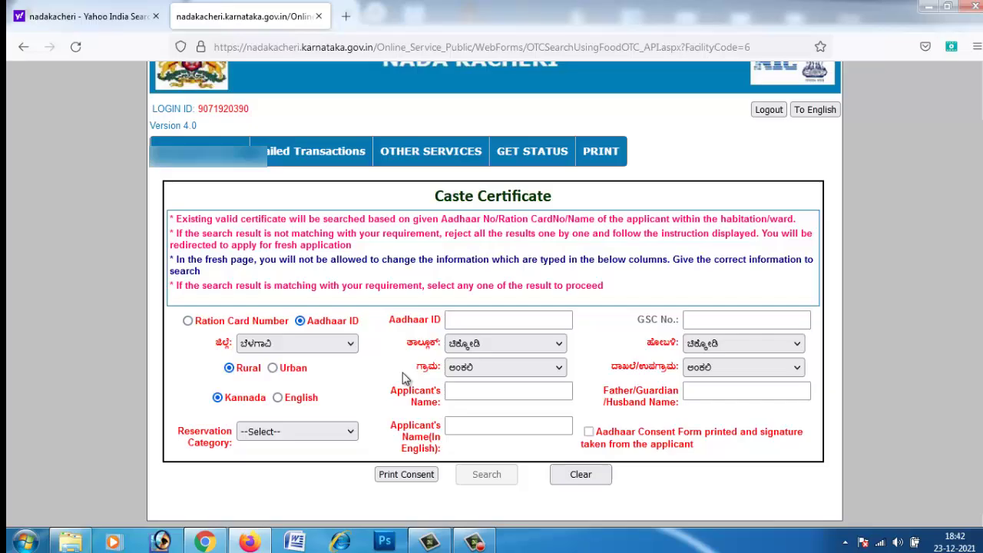
Set District to ವಿಜಯಪುರ and Taluk to ಸಿಂದಗಿ.
left_click(299, 347)
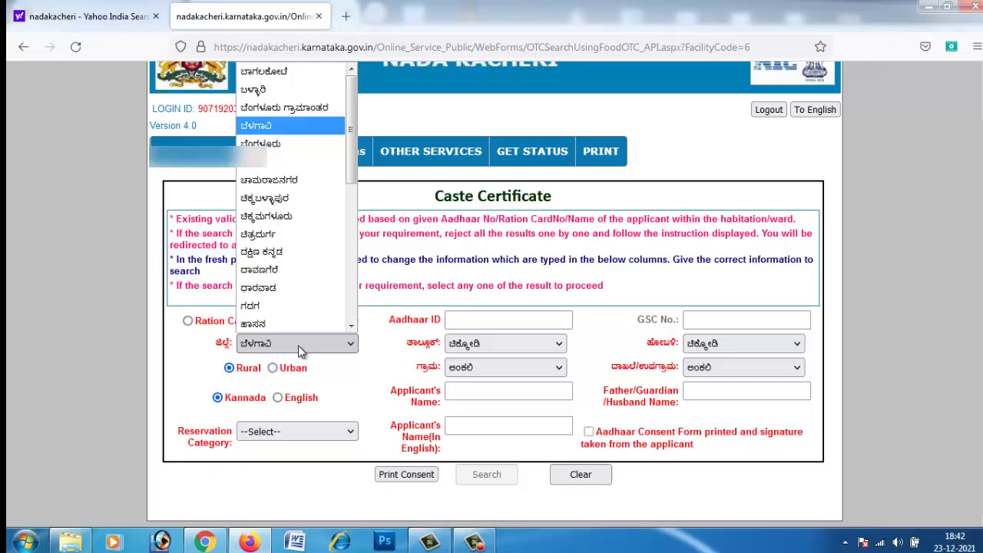
left_click_drag(349, 142, 349, 276)
left_click(300, 307)
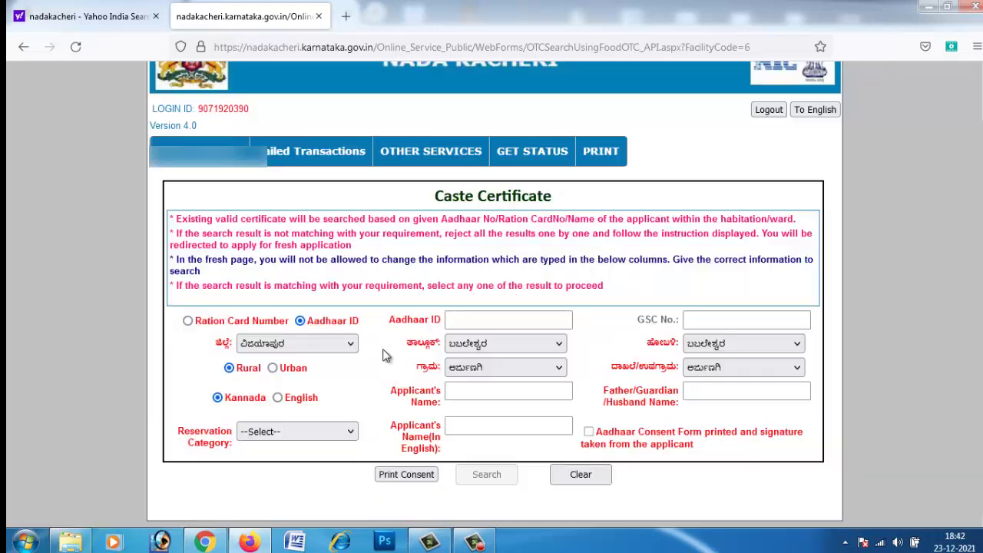
left_click(489, 320)
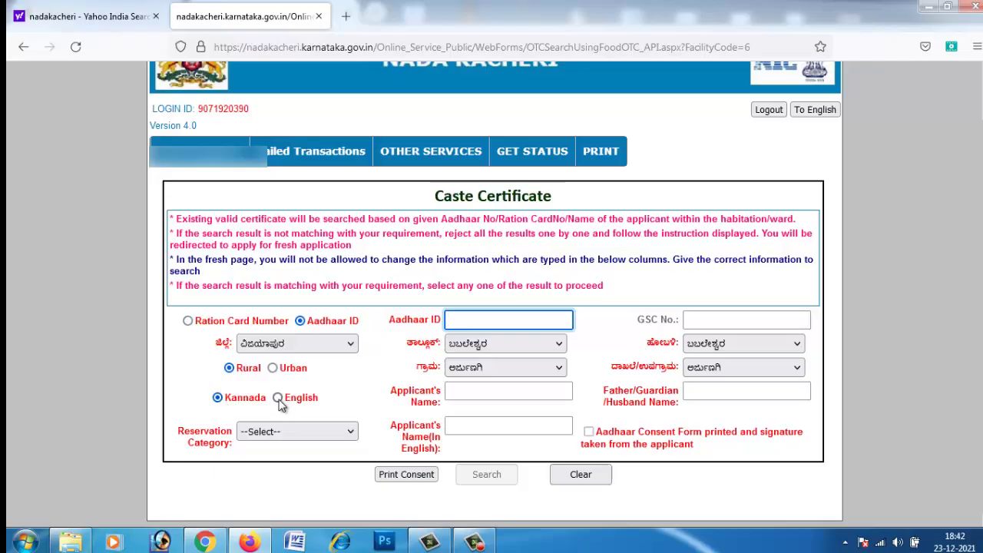
left_click(518, 349)
left_click(522, 266)
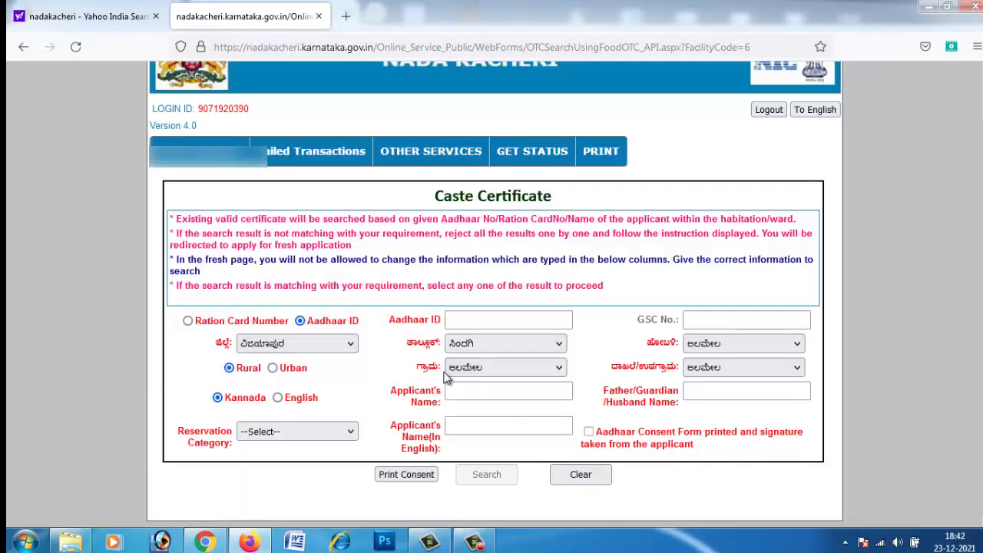
Set Hobli to ಸಿಂದಗಿ and both village and habitation to ಕೊಕಟನೂರ.
left_click(471, 370)
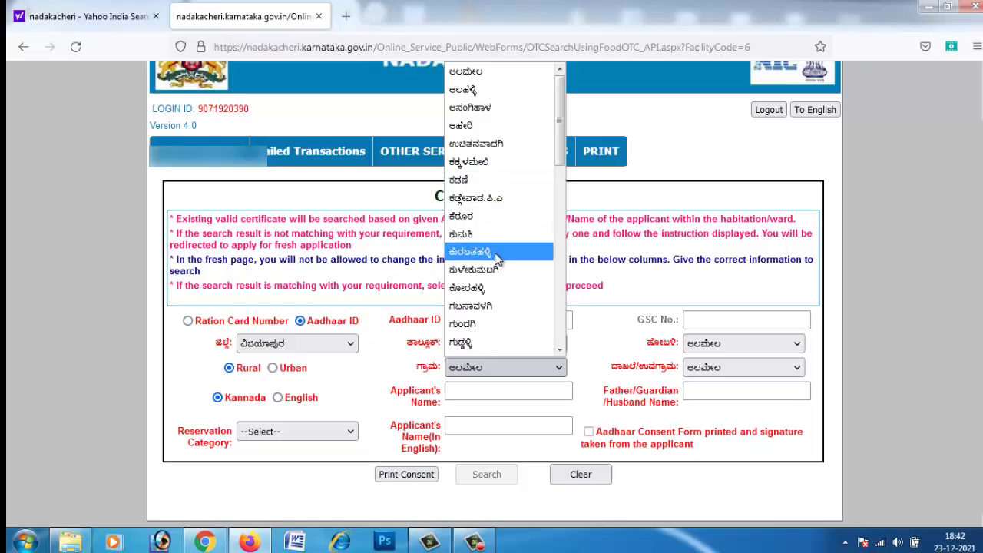
scroll(501, 281, "down", 8)
left_click(749, 329)
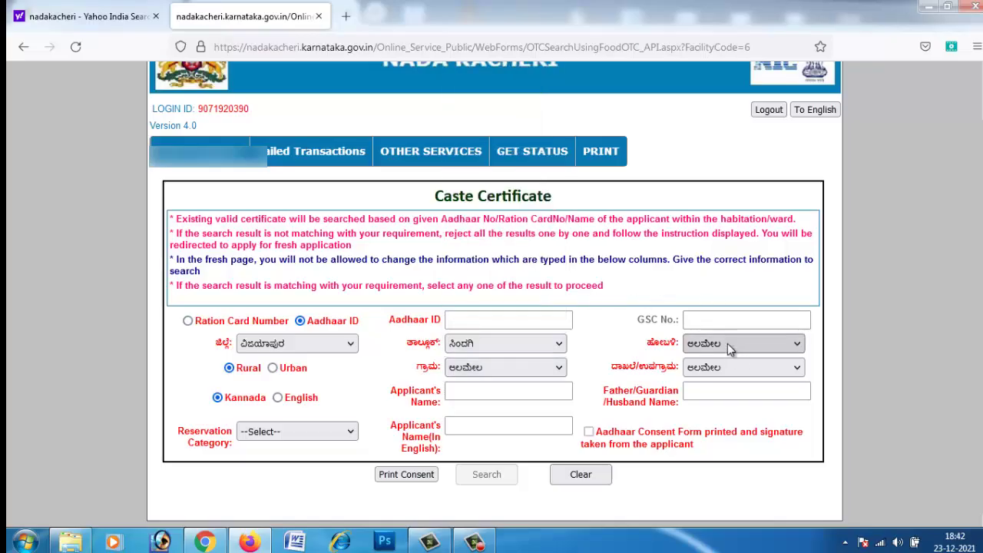
left_click(727, 344)
left_click(728, 380)
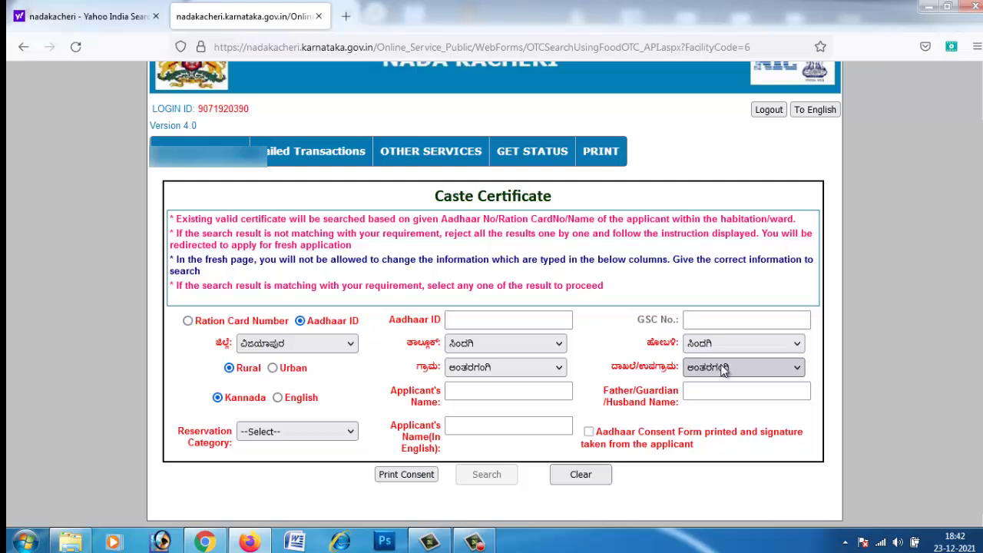
left_click(723, 368)
left_click(727, 369)
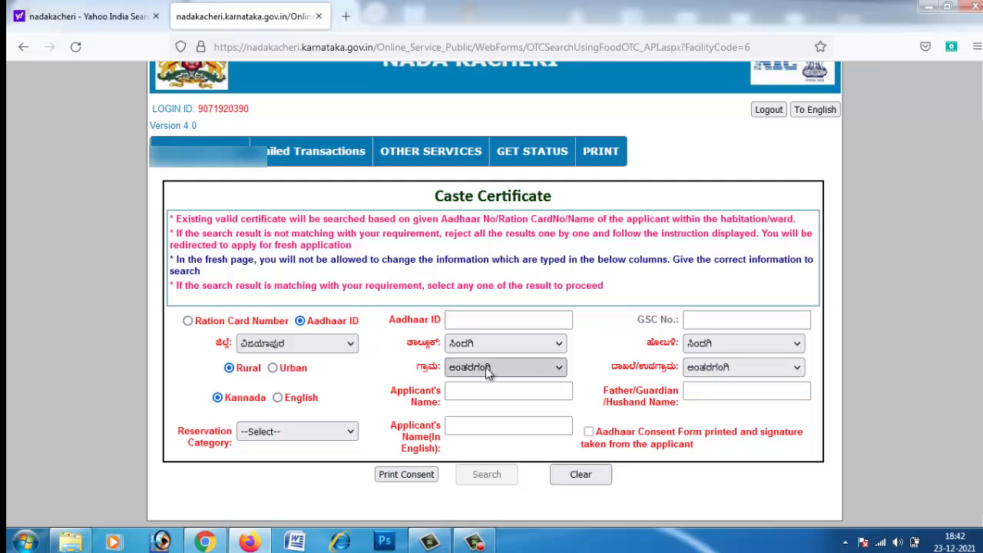
left_click(474, 370)
left_click(529, 179)
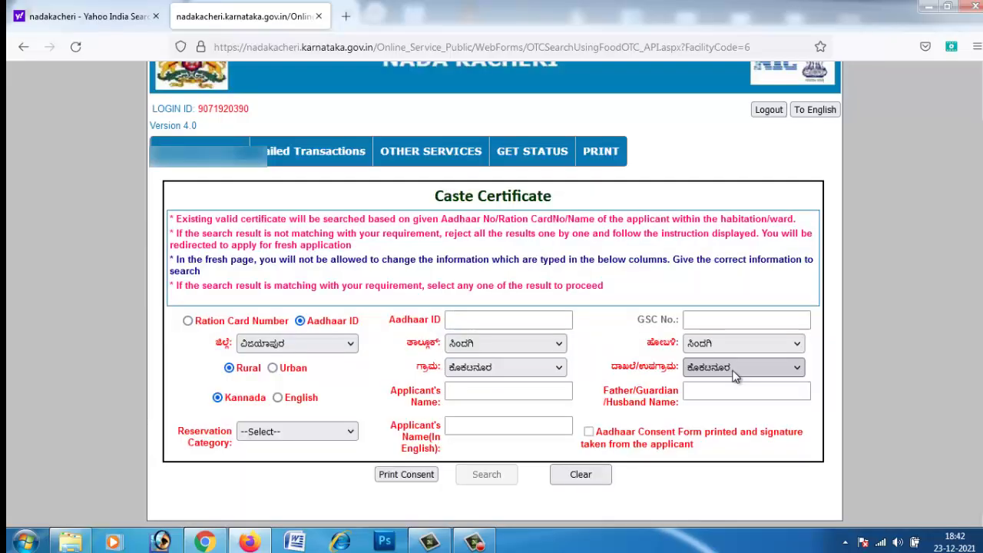
left_click(733, 370)
left_click(733, 370)
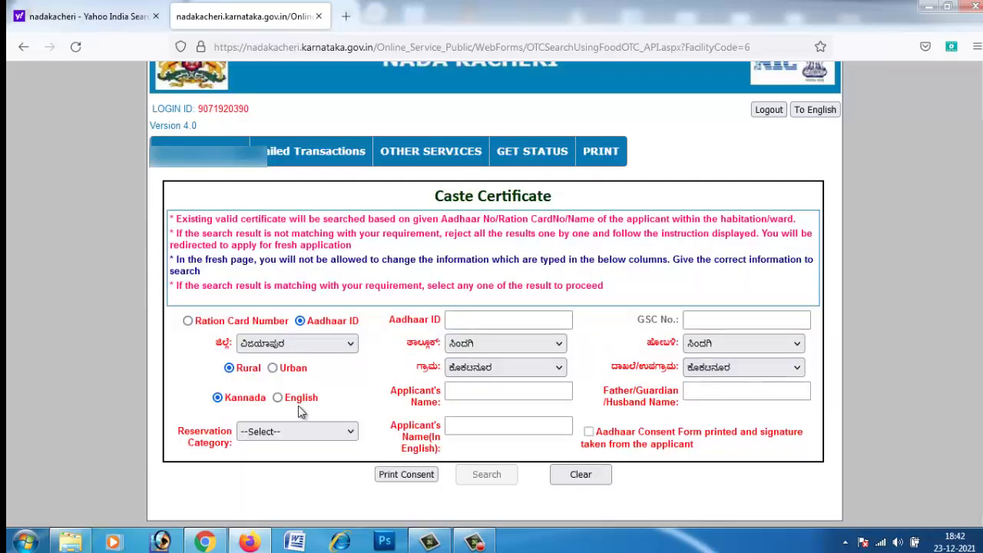
left_click(516, 392)
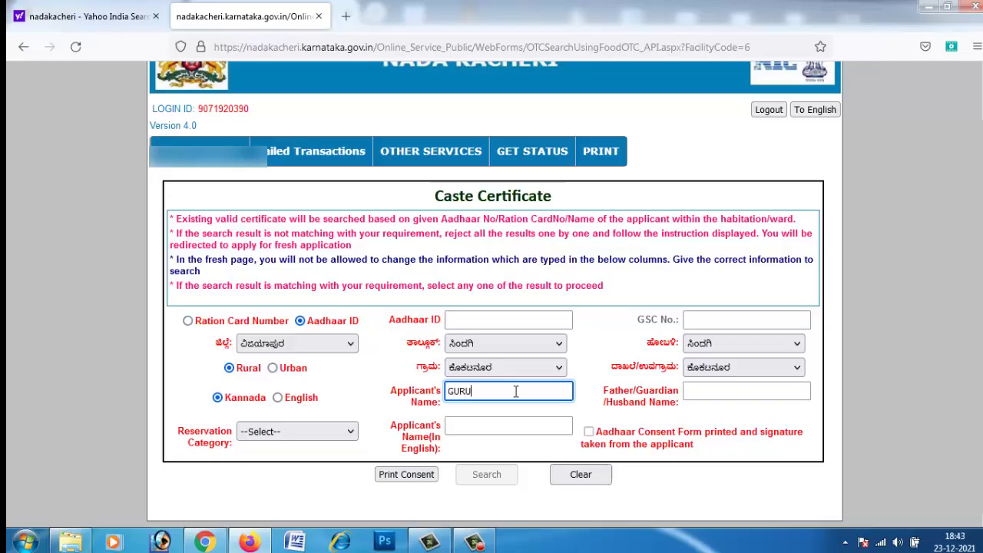
Fill in the applicant's name, toggling name entry to English and back to Kannada.
key("Tab")
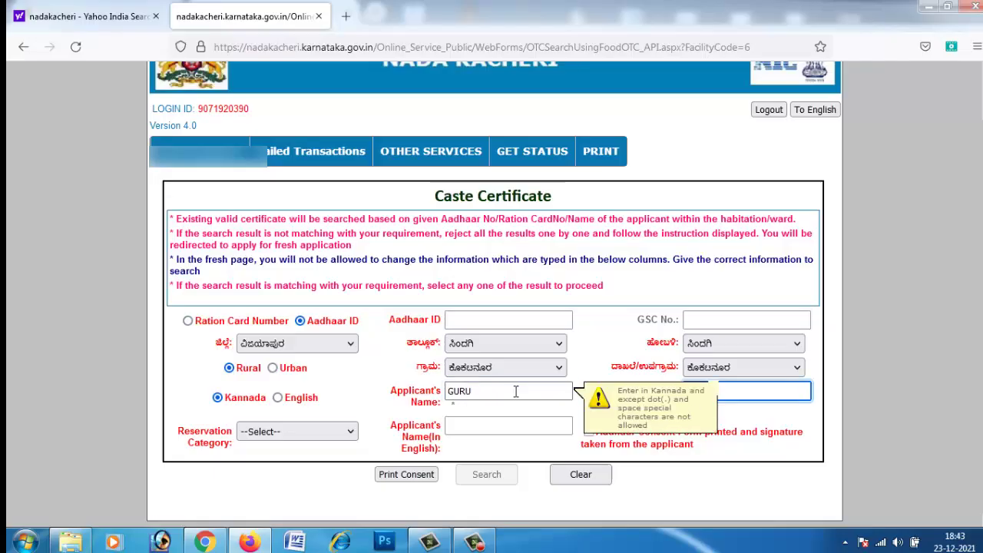
key("Tab")
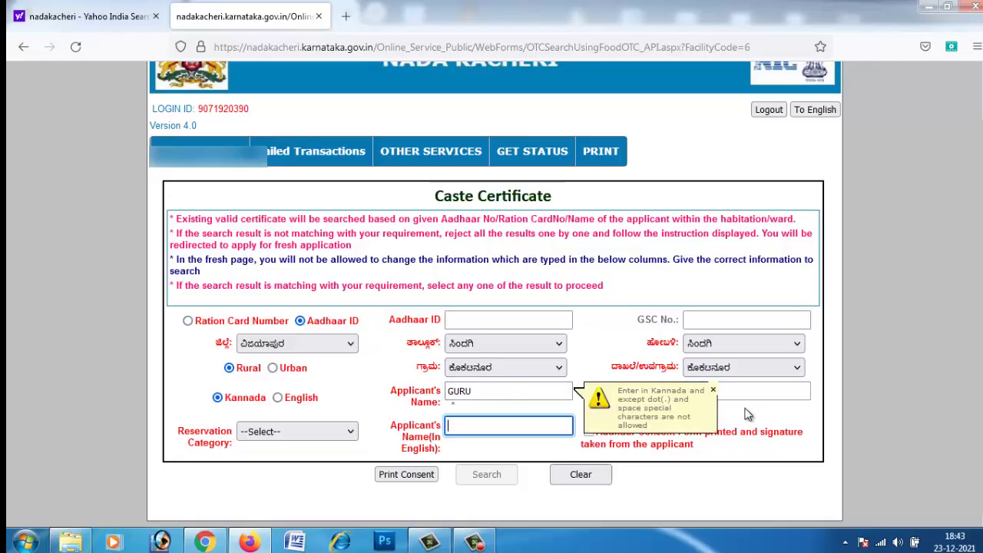
left_click(511, 395)
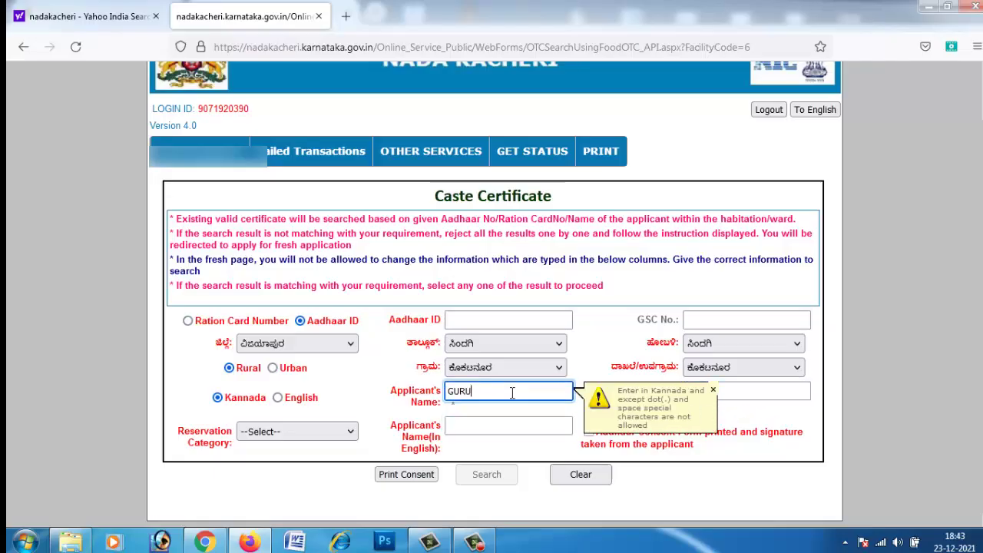
left_click(277, 397)
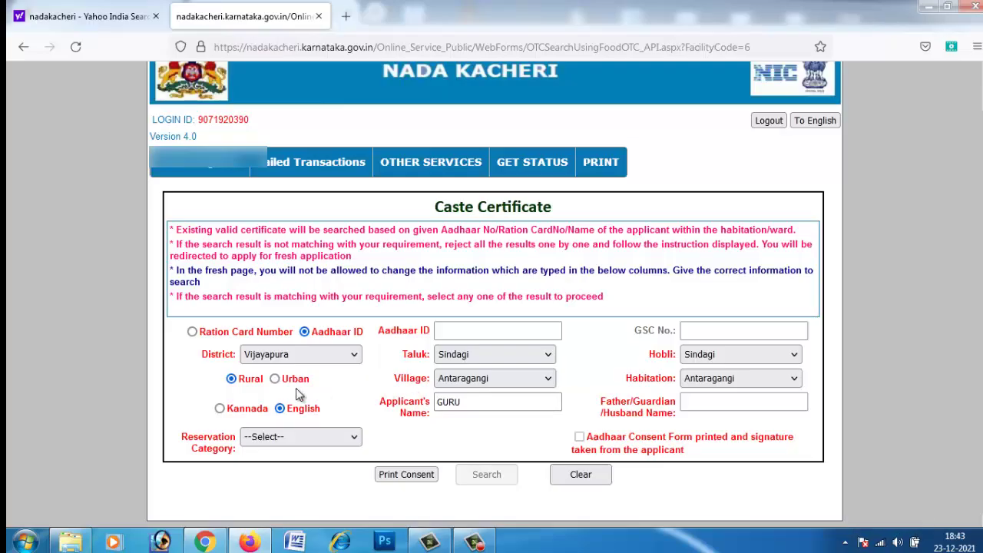
left_click(221, 408)
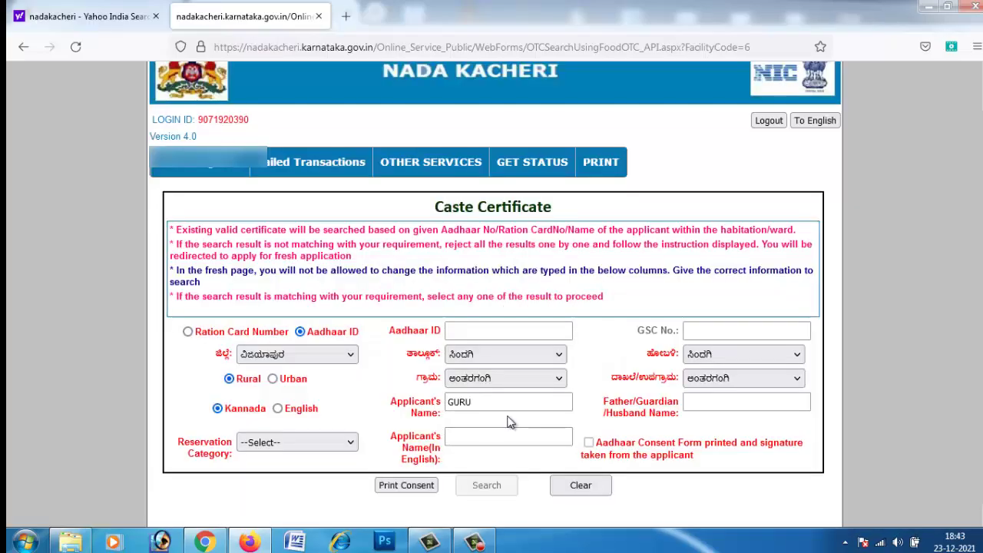
Set the village (Grama) to ಕೊಕಟನೂರ.
left_click(499, 402)
left_click(501, 399)
double_click(497, 404)
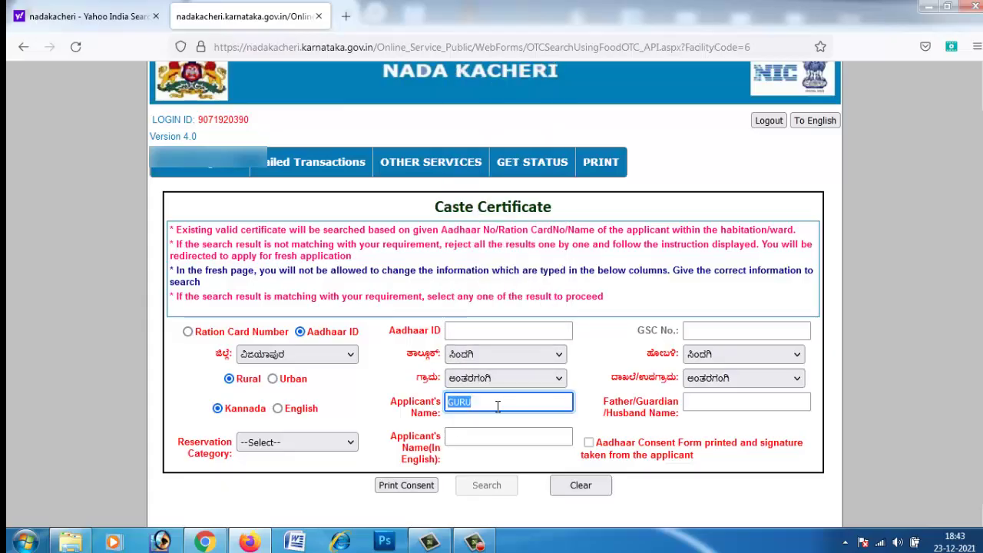
left_click(498, 407)
double_click(497, 404)
left_click(496, 378)
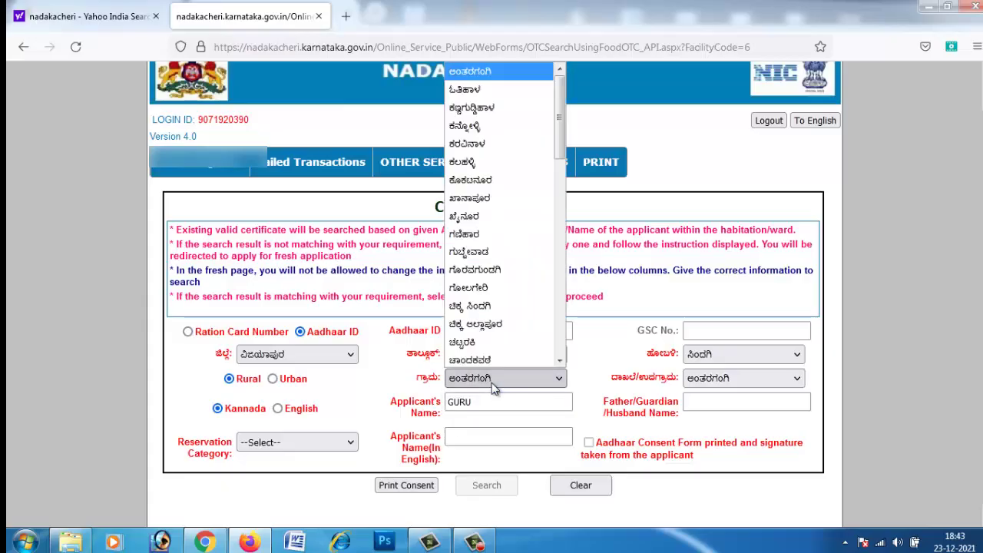
left_click(513, 177)
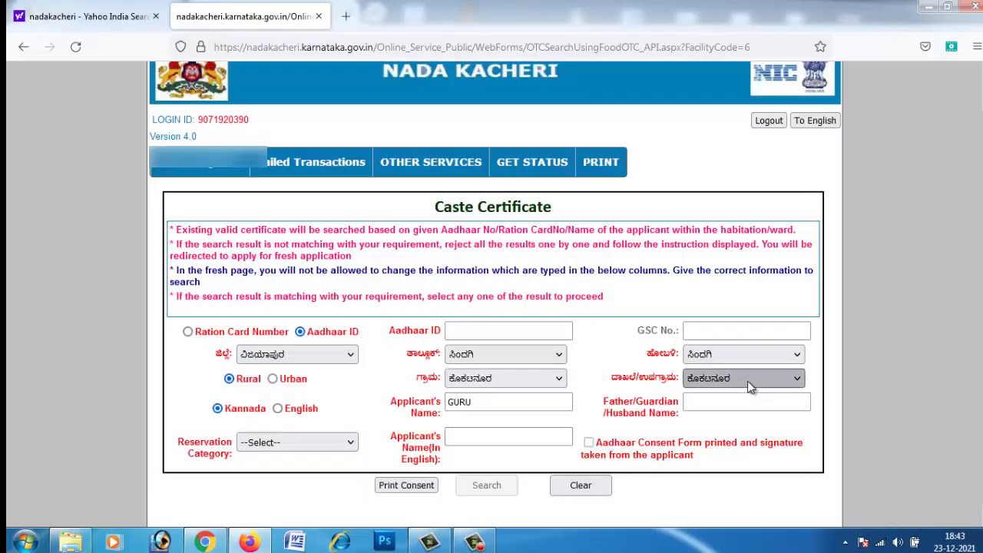
Fill in the father/guardian/husband name field.
left_click(484, 404)
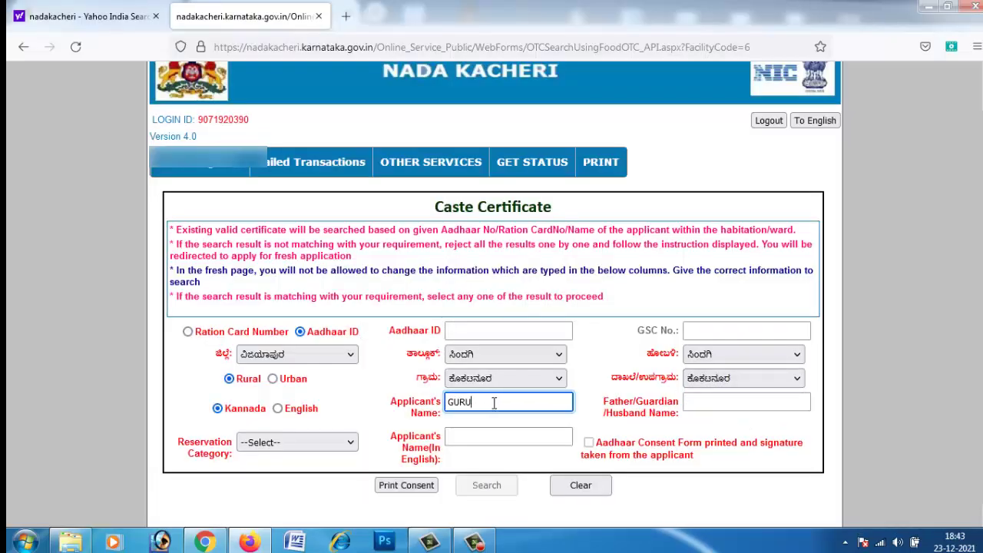
left_click(707, 404)
type("SHIVALAL")
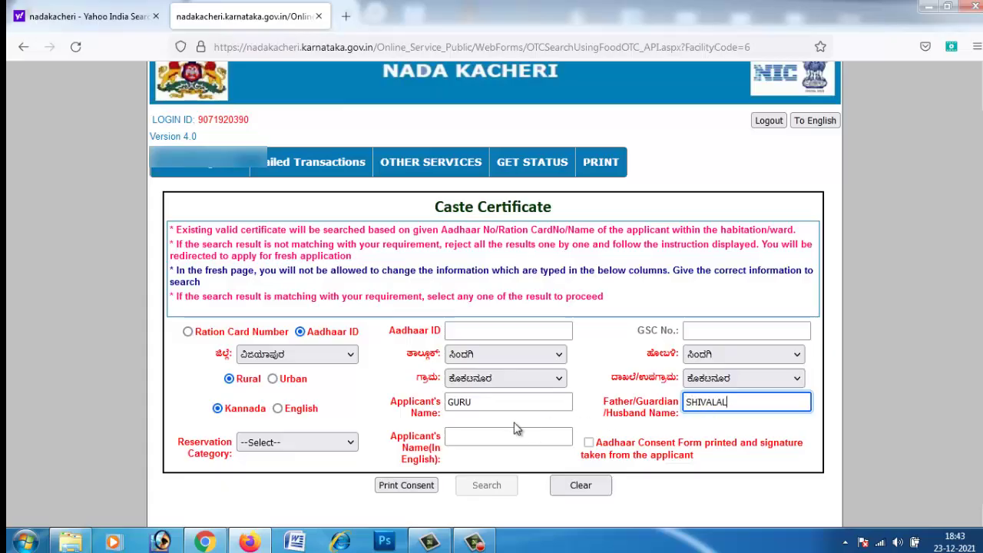
left_click(461, 436)
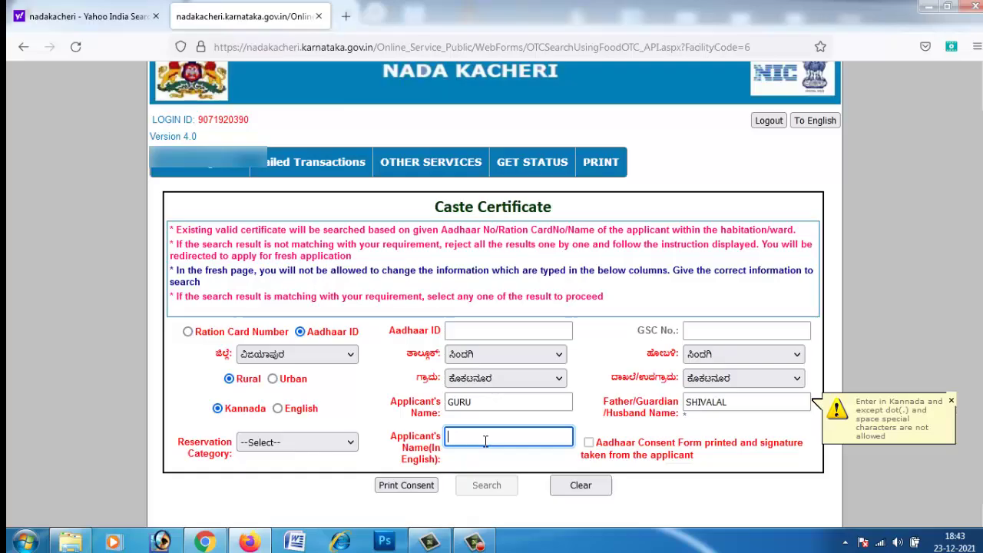
left_click(596, 453)
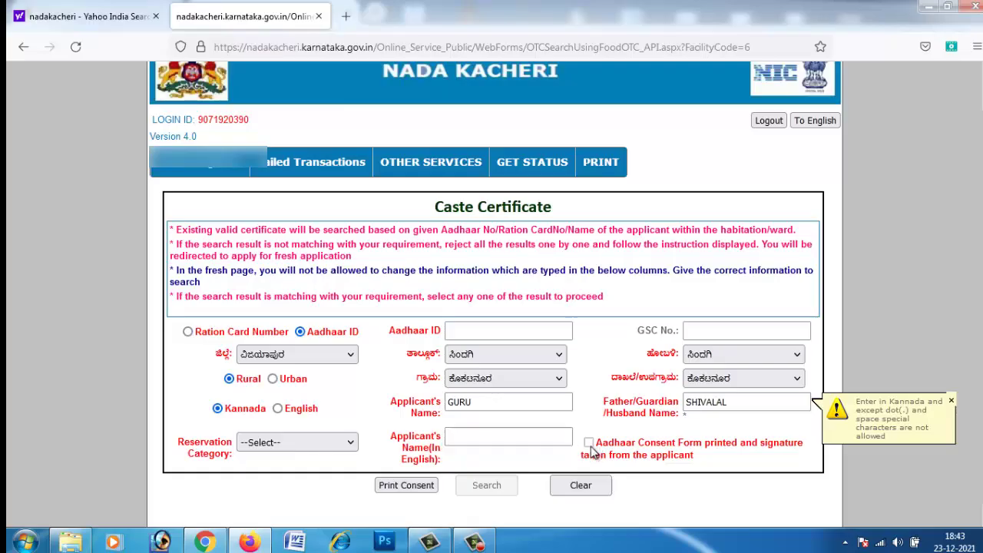
left_click(287, 445)
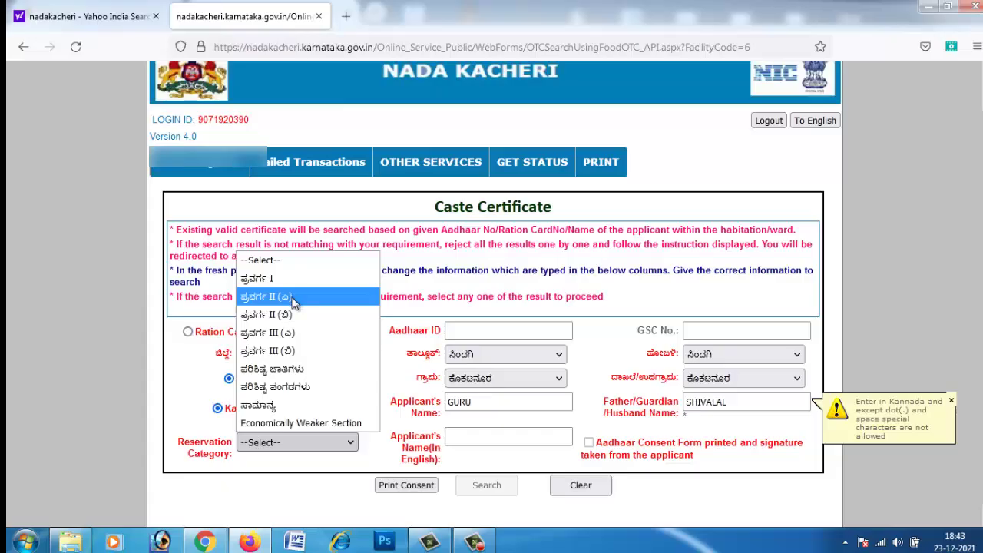
Choose ಪರಿಶಿಷ್ಟ ಜಾತಿಗಳು as reservation category, enter the English applicant name, and try Print Consent.
left_click(305, 370)
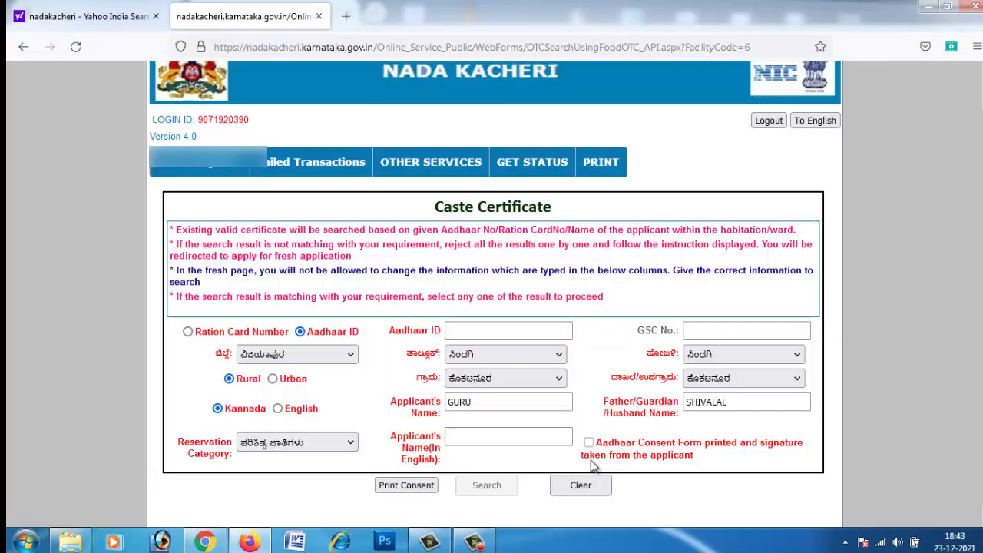
left_click(472, 429)
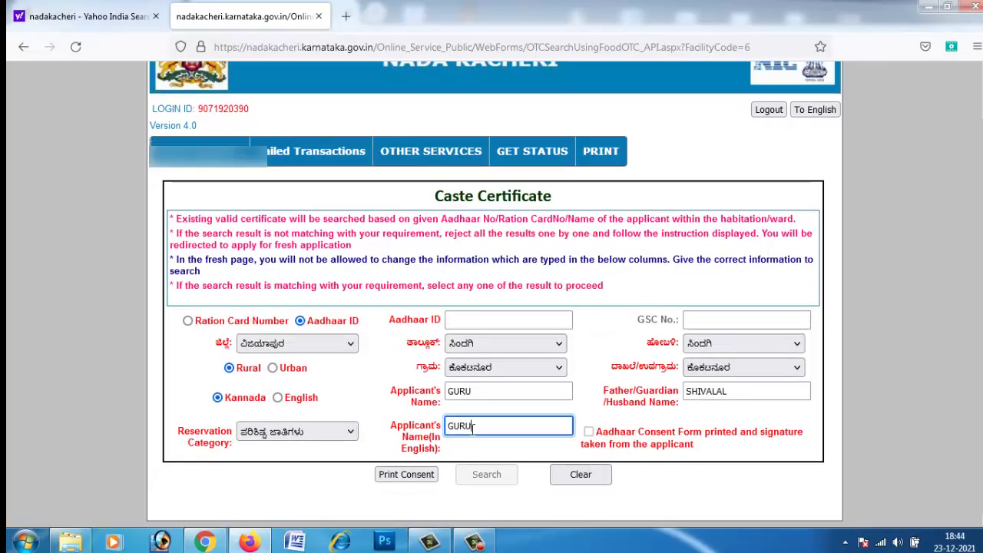
left_click(662, 484)
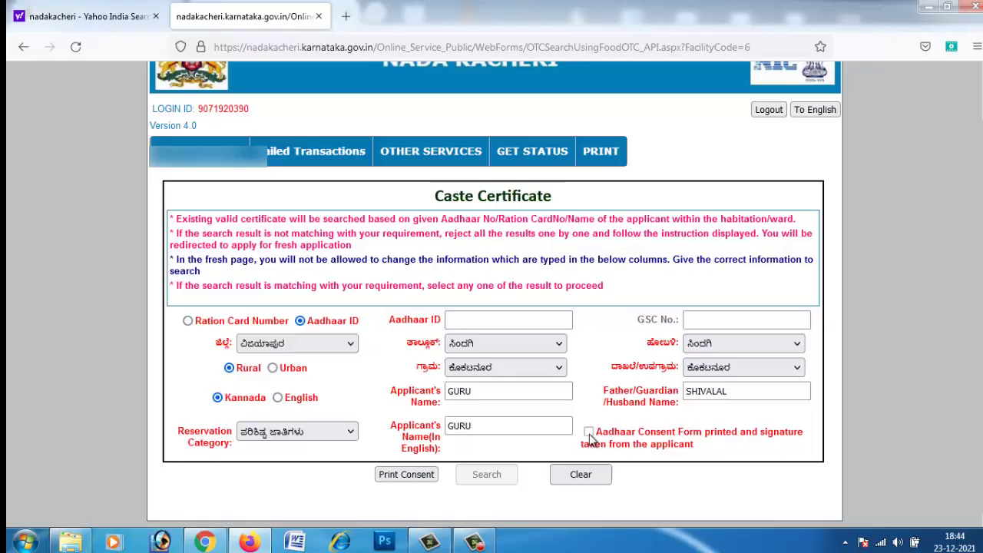
left_click(400, 478)
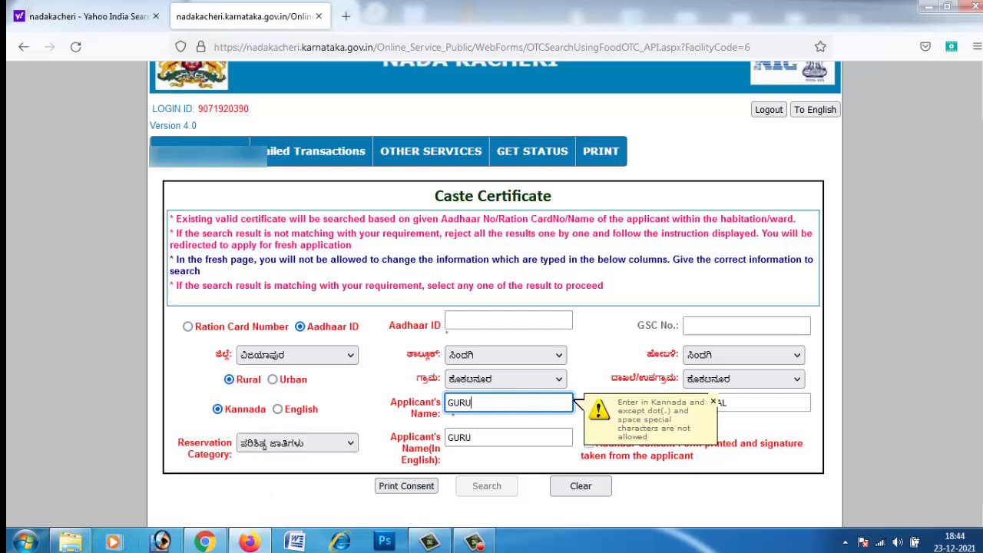
Search 'voice notepad' in a new Chrome tab and open the Dictation.io Voice Notepad.
left_click(205, 542)
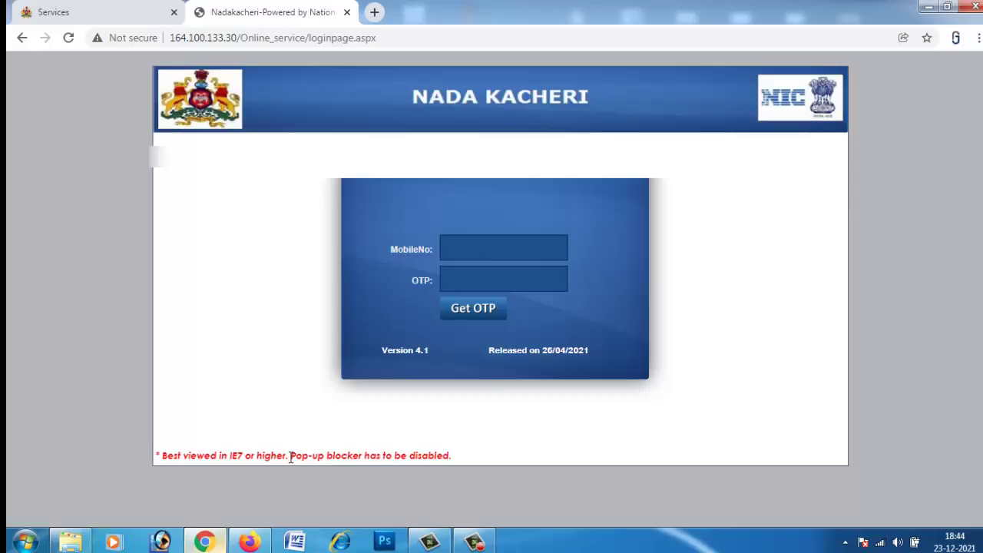
left_click(374, 12)
left_click(356, 39)
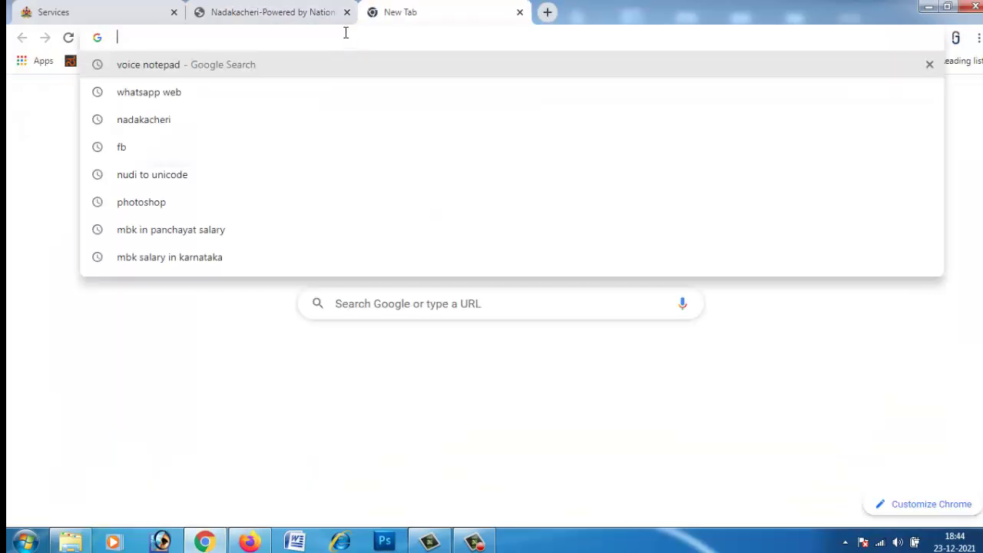
left_click(169, 68)
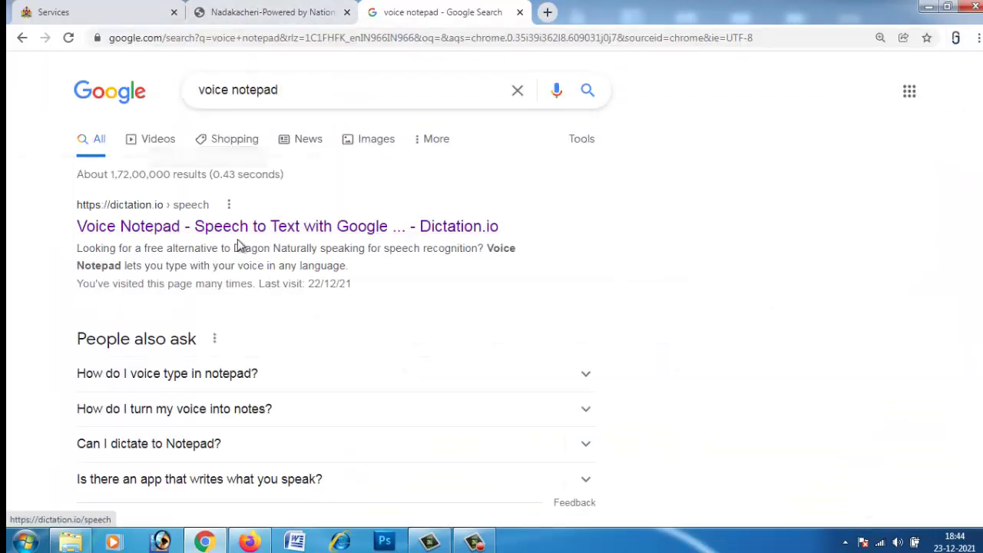
left_click(235, 226)
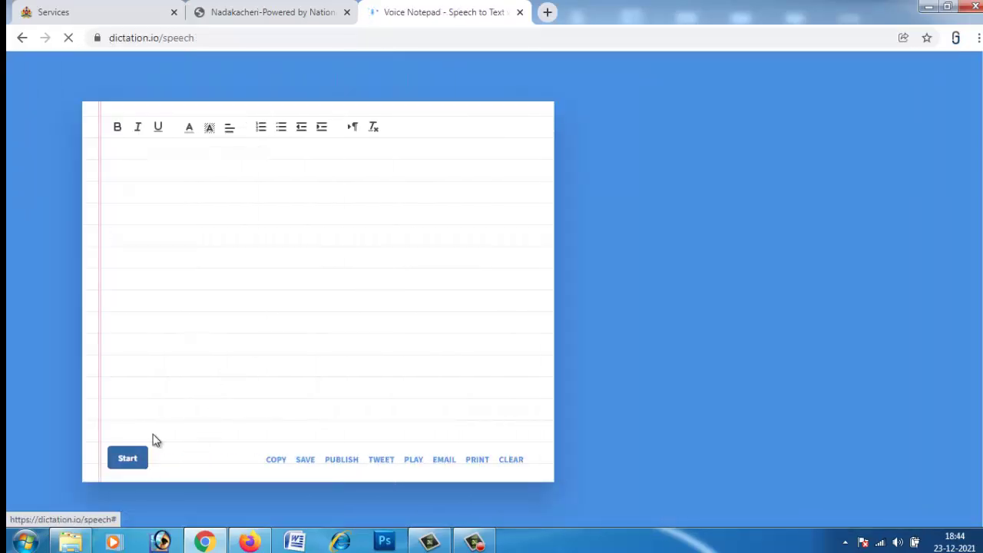
Dictate the applicant's name in Kannada, cut it from the notepad, and return to the Firefox form.
left_click(128, 459)
left_click(138, 181)
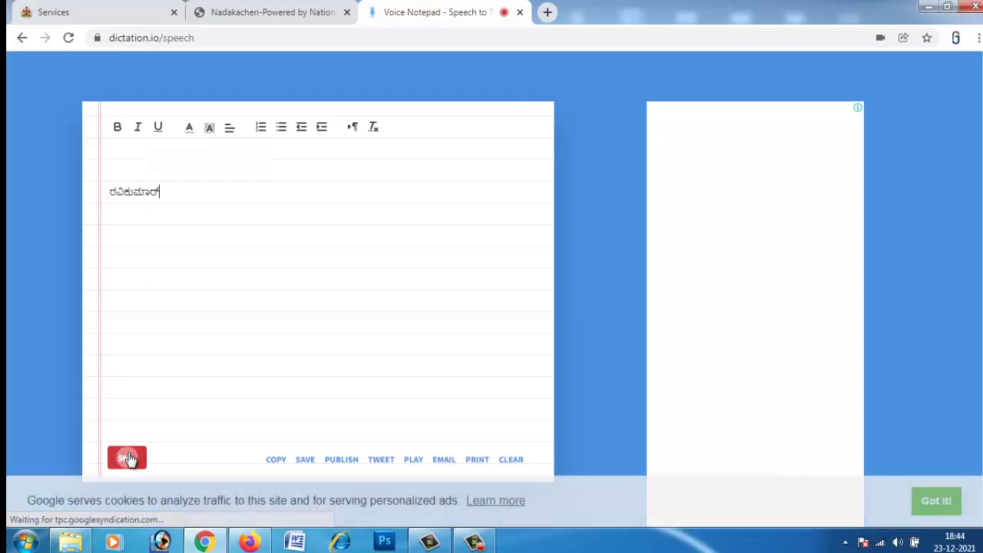
left_click_drag(108, 192, 240, 191)
key("ctrl+x")
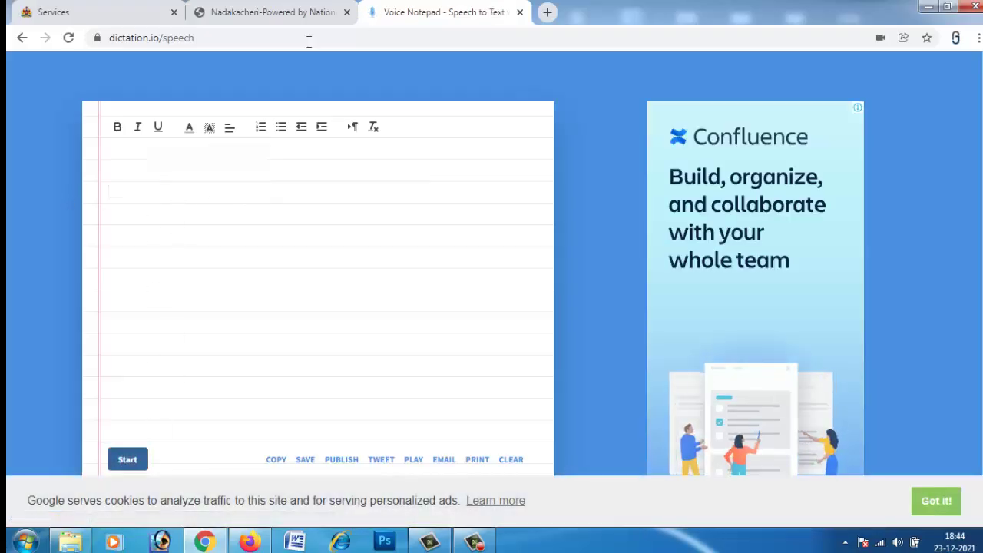
left_click(271, 13)
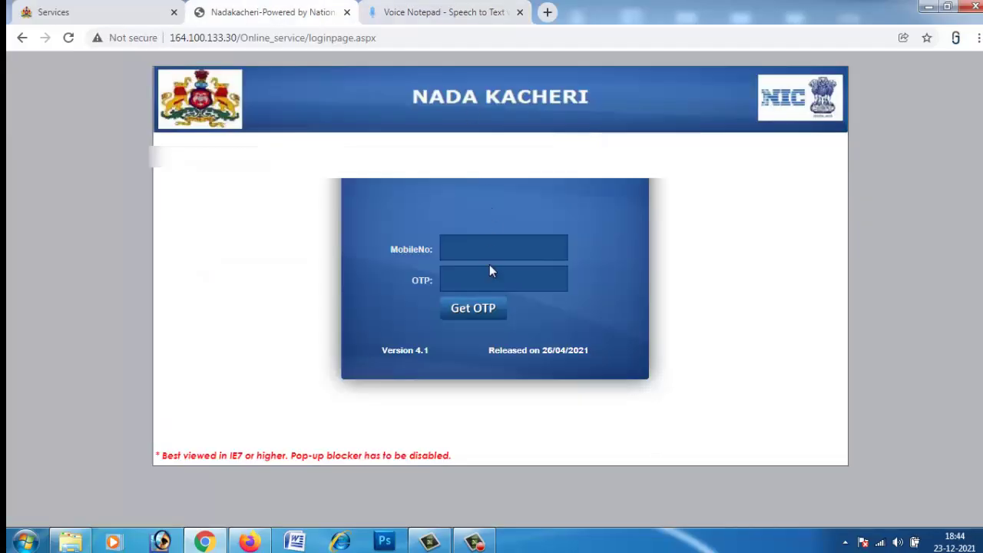
left_click(249, 542)
Paste the dictated Kannada name into the applicant and father's name fields.
key("ctrl+a")
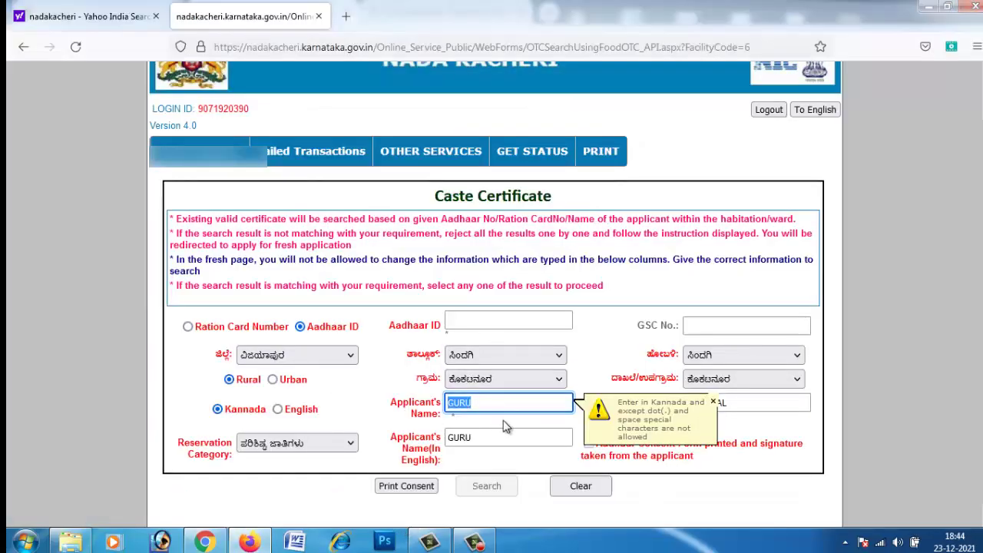
key("ctrl+v")
left_click_drag(772, 404, 697, 404)
key("ctrl+a")
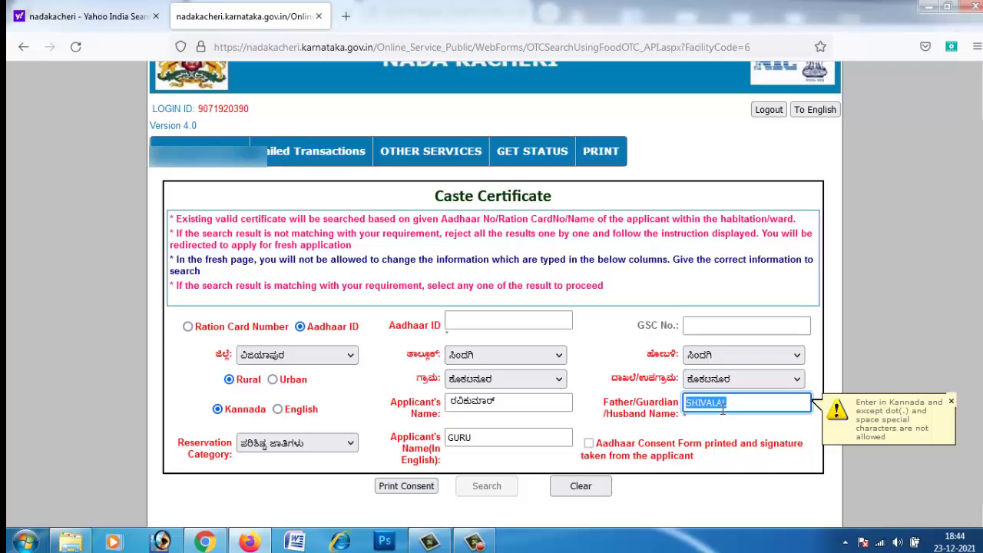
key("ctrl+v")
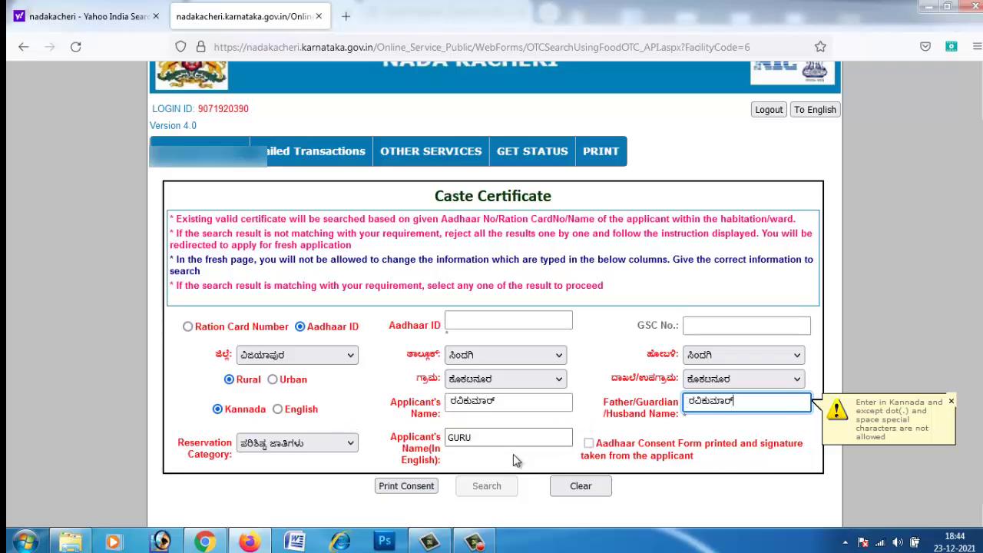
Replace the English applicant name with the matching English spelling.
left_click(508, 440)
key("ctrl+a")
key("BackSpace")
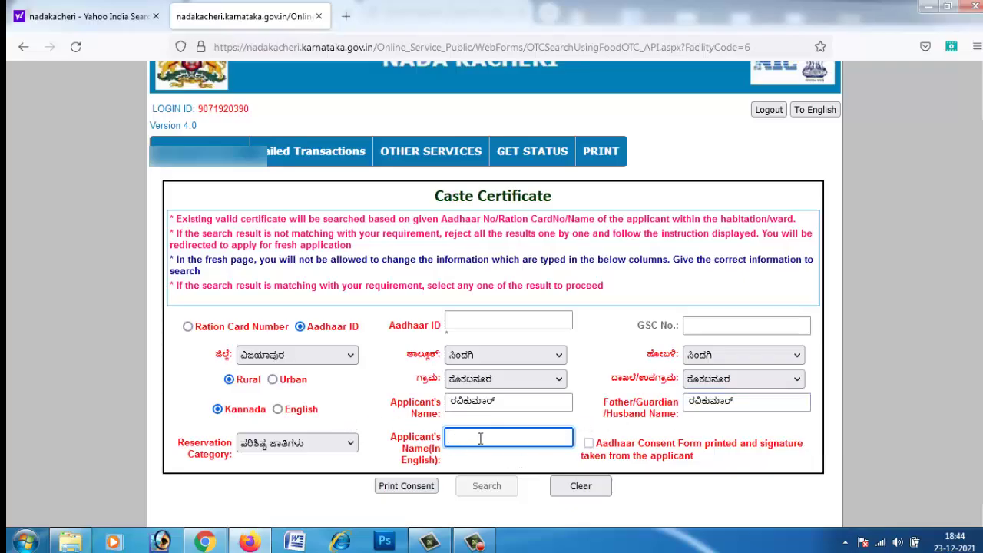
key("Tab")
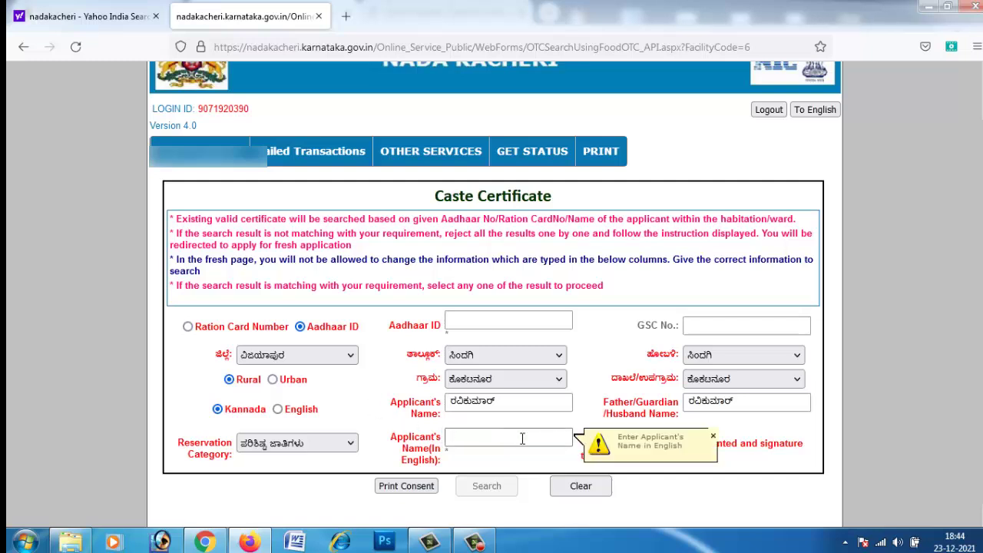
left_click(517, 438)
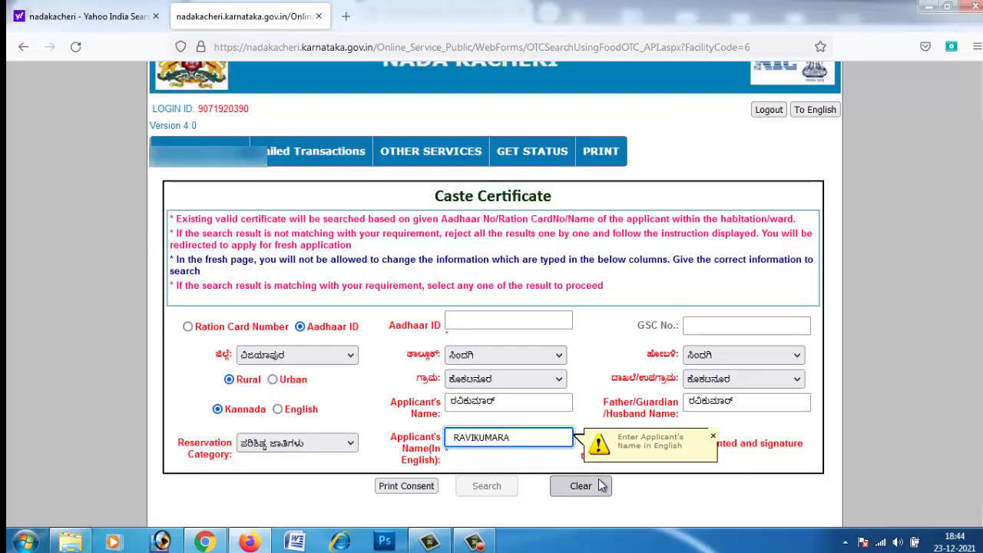
key("BackSpace")
key("Tab")
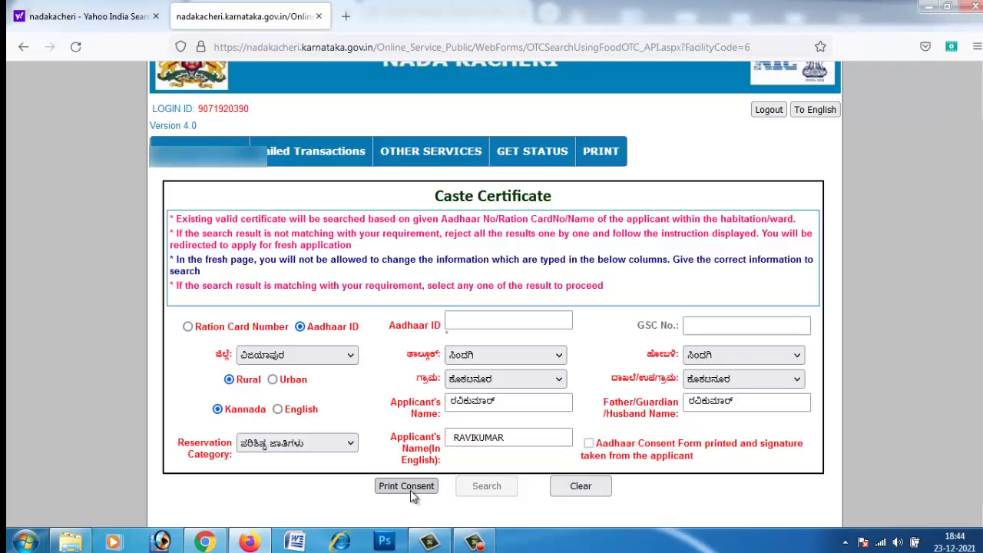
Enter the applicant's Aadhaar ID and dismiss the 'Enter Aadhaar ID' callout.
left_click(412, 492)
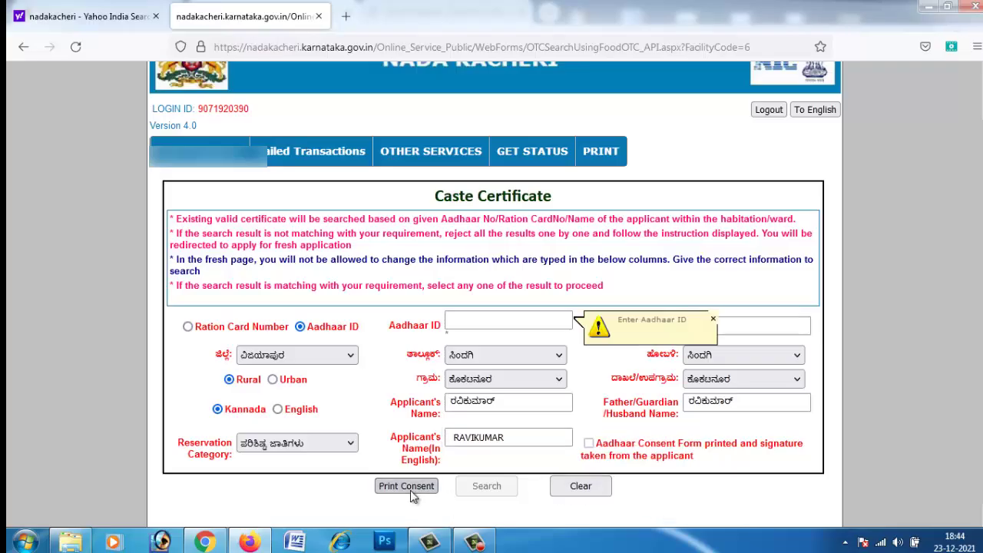
left_click(487, 322)
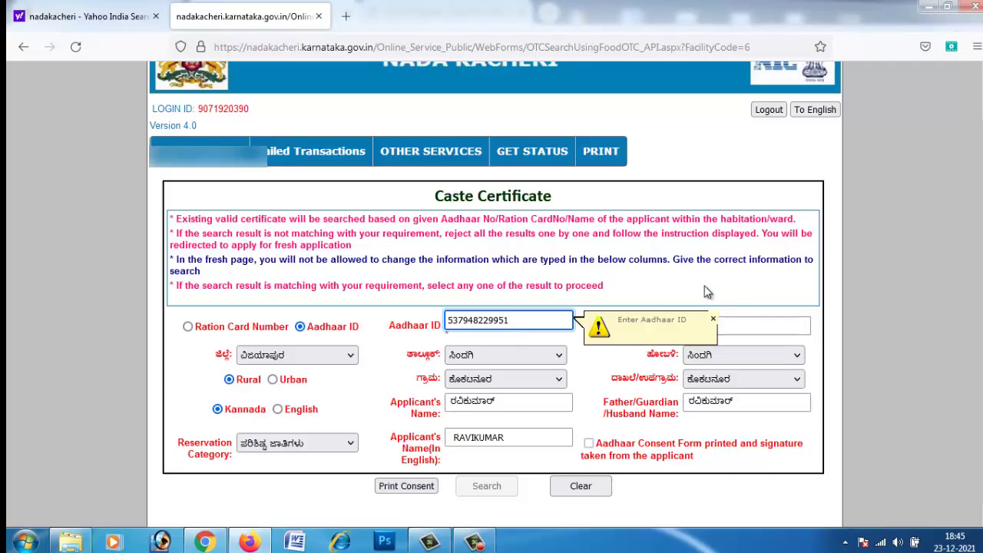
left_click(713, 317)
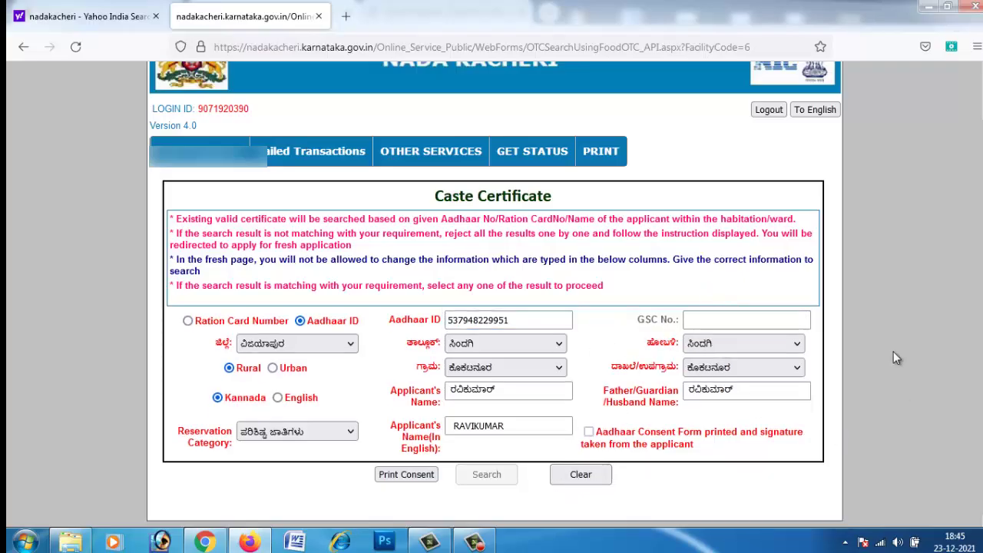
Generate the consent letter and tick 'Aadhaar Consent Form printed and signature taken'.
left_click(412, 475)
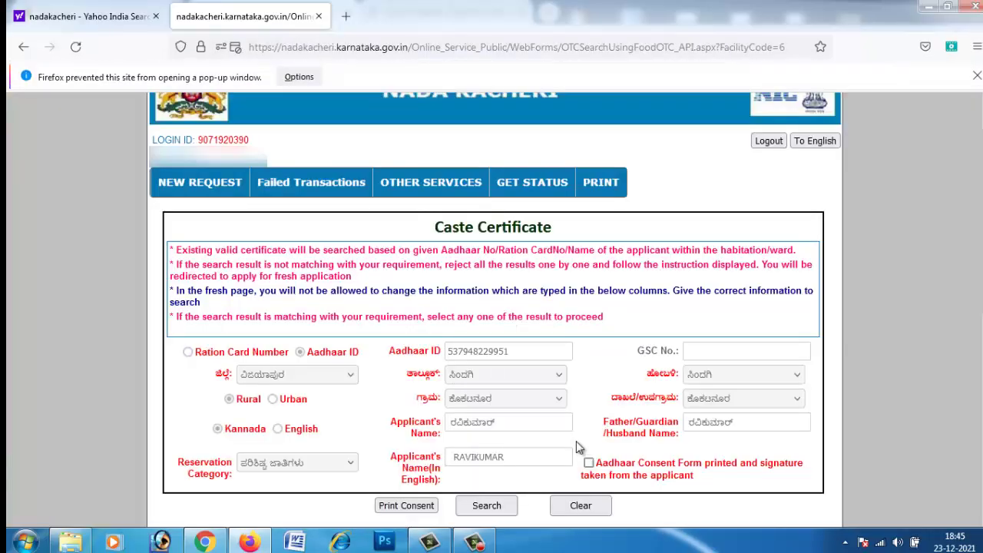
scroll(514, 380, "down", 5)
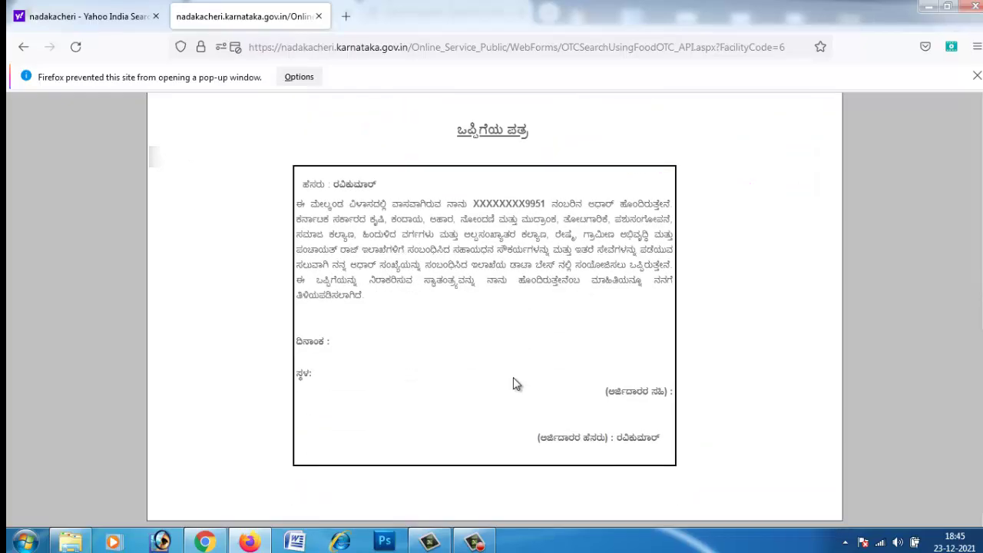
scroll(513, 377, "up", 3)
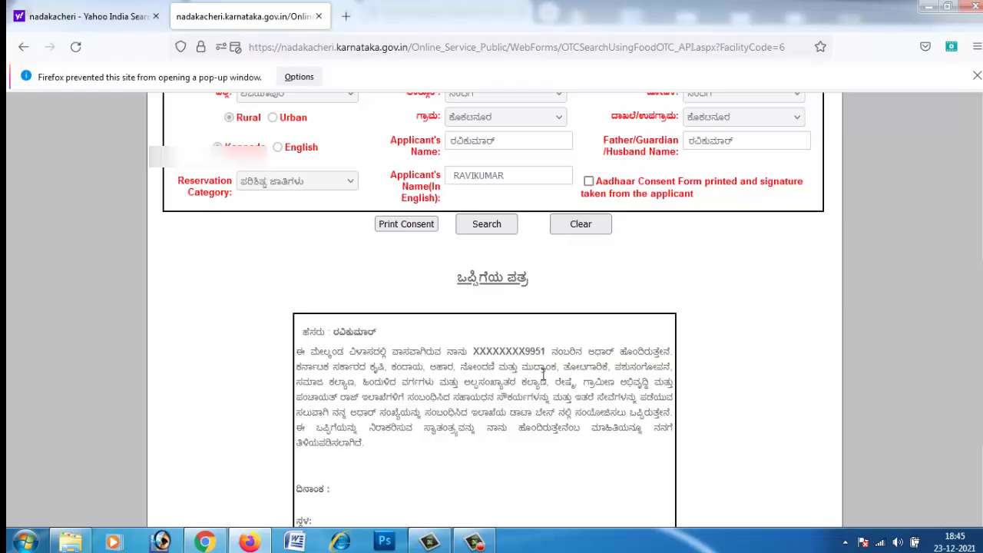
left_click(588, 181)
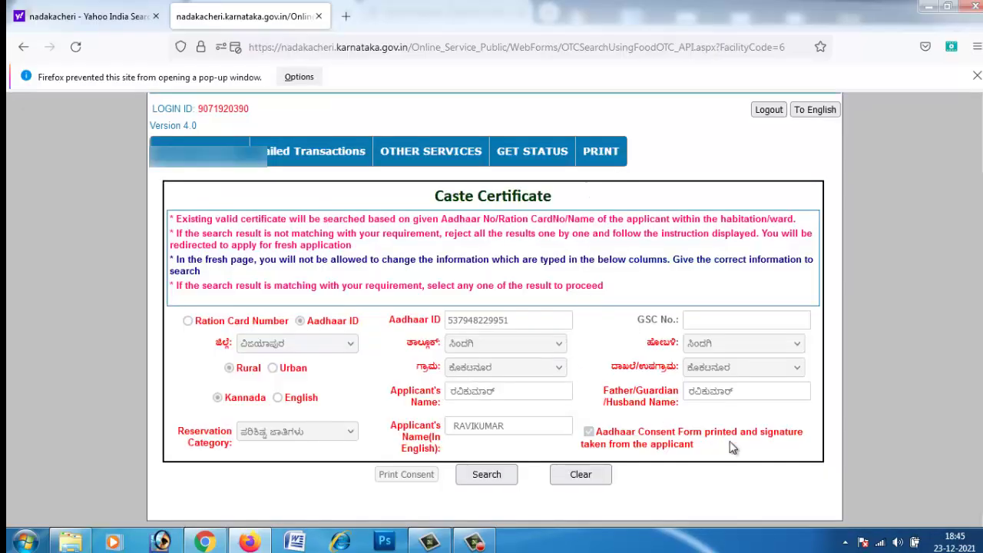
Run the search, acknowledge the 'Demo authentication failed' alert, and regenerate the consent letter.
left_click(485, 478)
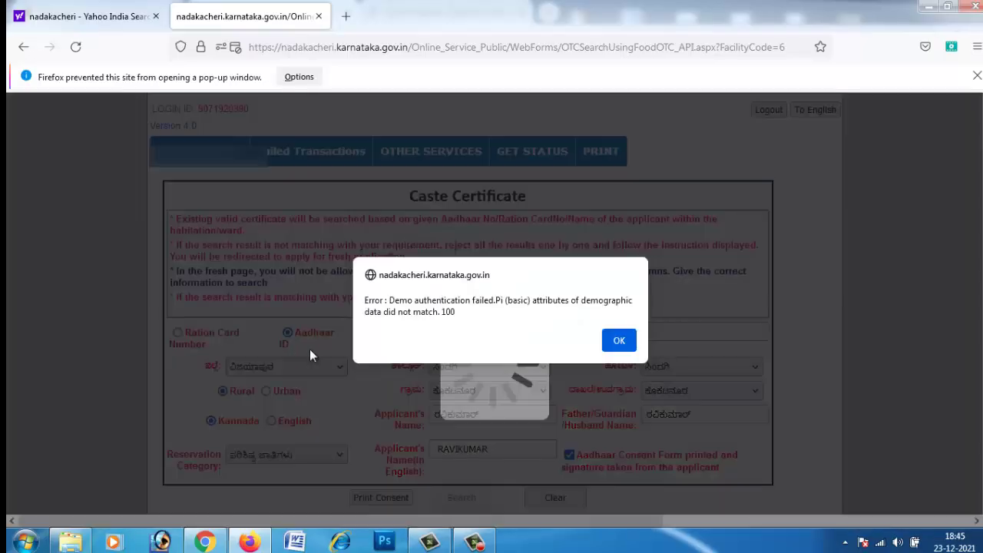
left_click(620, 343)
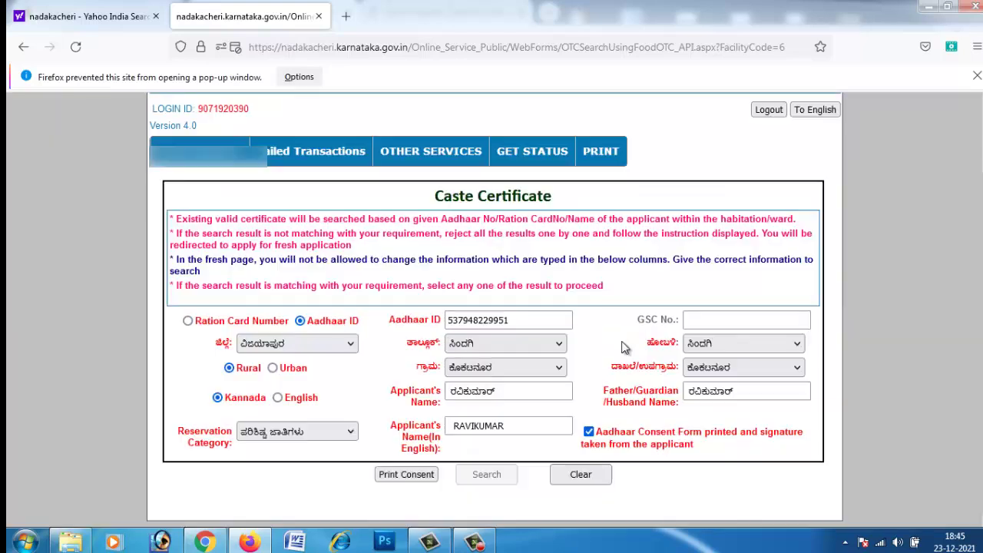
left_click(415, 475)
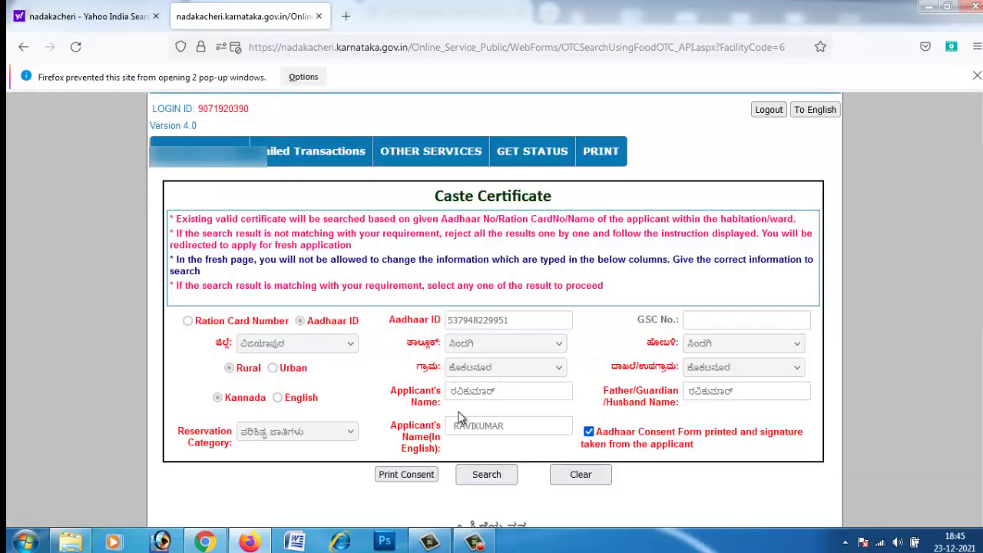
Look over the filled form and submit the Caste Certificate search again.
scroll(462, 414, "down", 5)
scroll(463, 414, "up", 2)
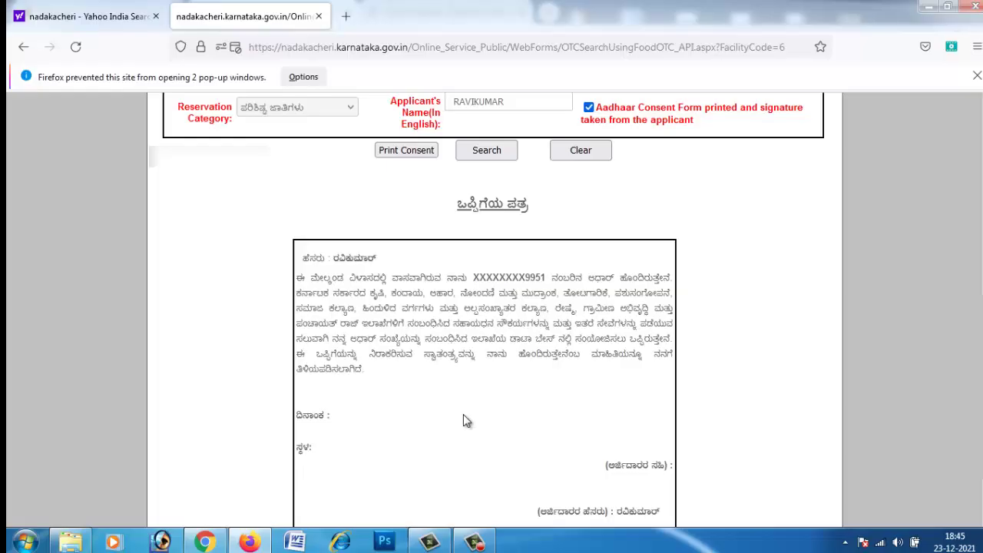
scroll(463, 415, "down", 2)
scroll(472, 416, "up", 8)
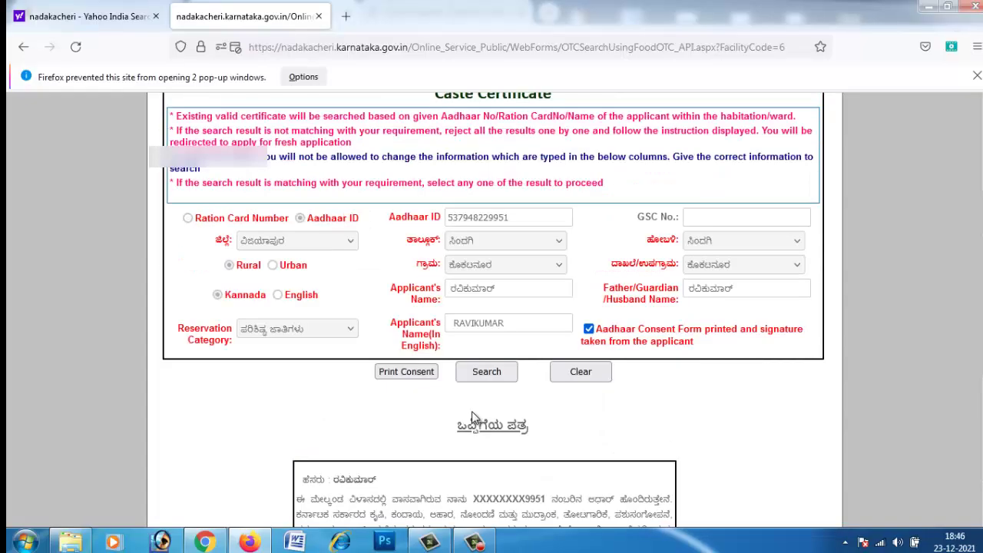
scroll(471, 411, "up", 4)
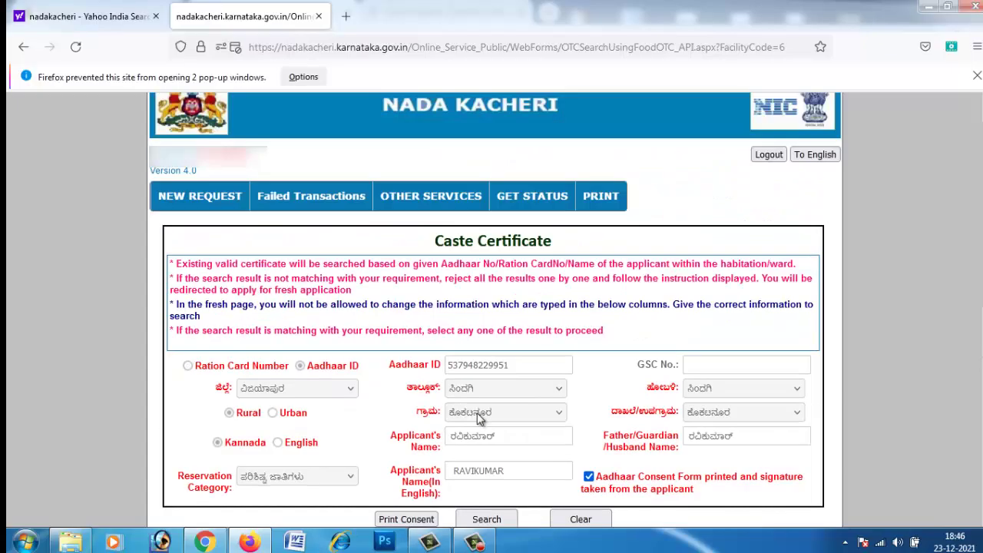
mouse_move(359, 205)
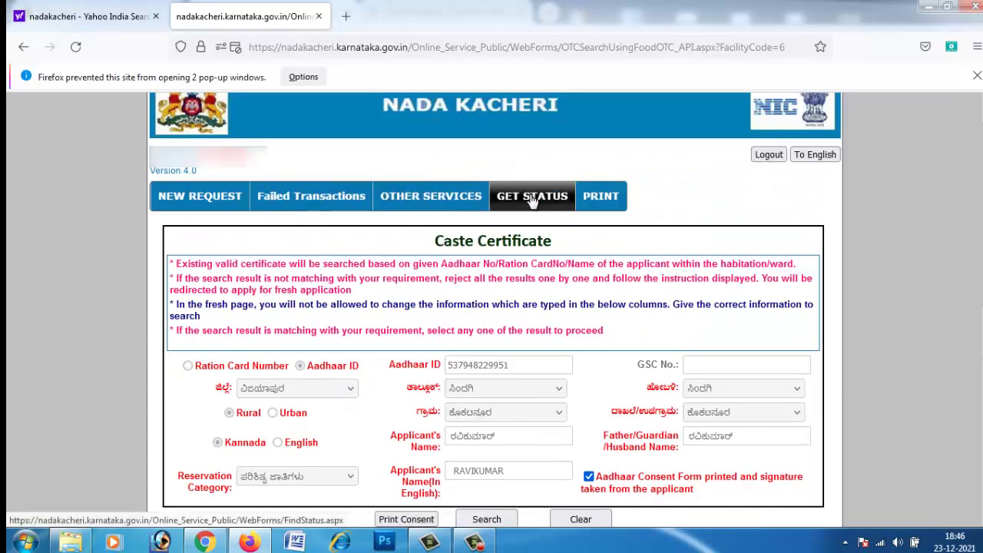
mouse_move(603, 198)
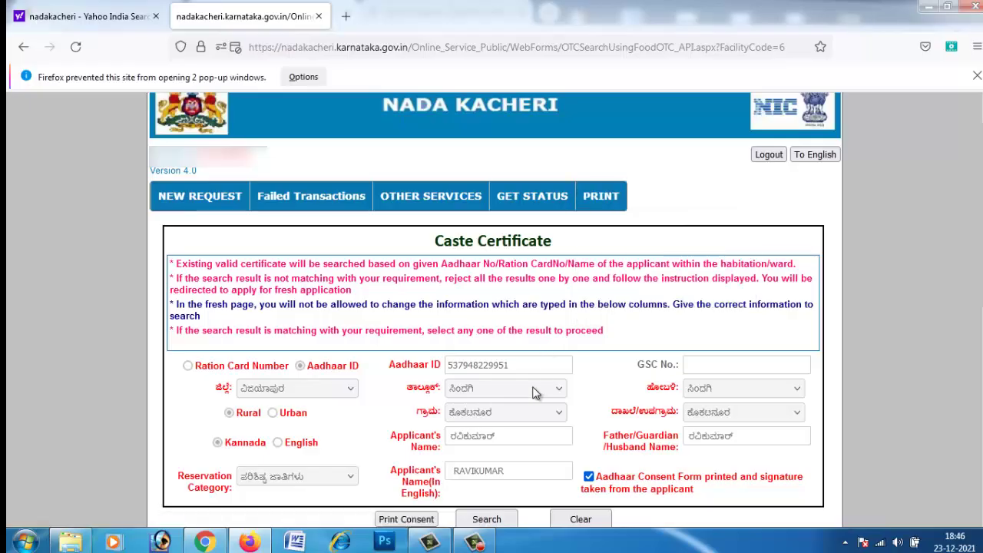
scroll(533, 395, "down", 6)
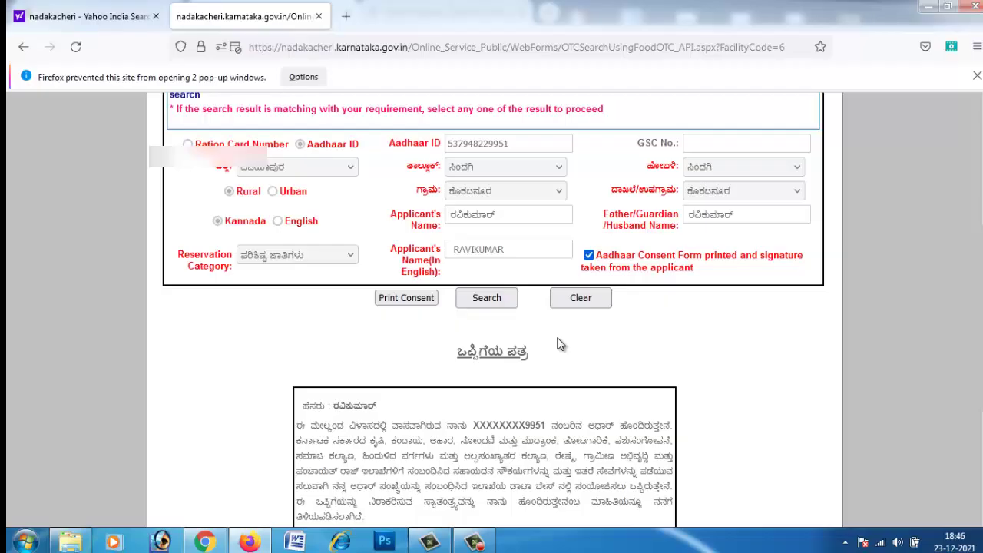
left_click(485, 299)
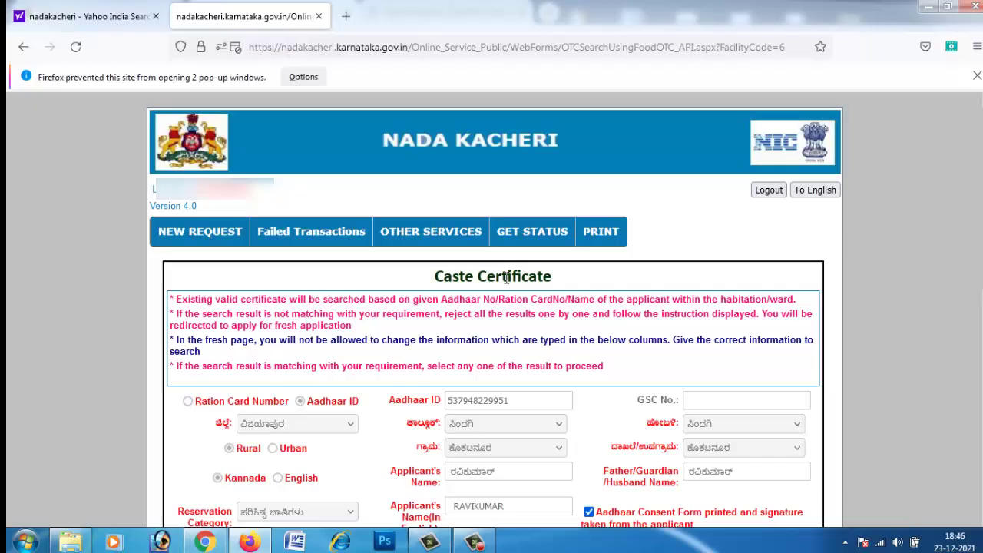
Scroll down to review the consent letter's blank date, place and signature lines.
mouse_move(215, 241)
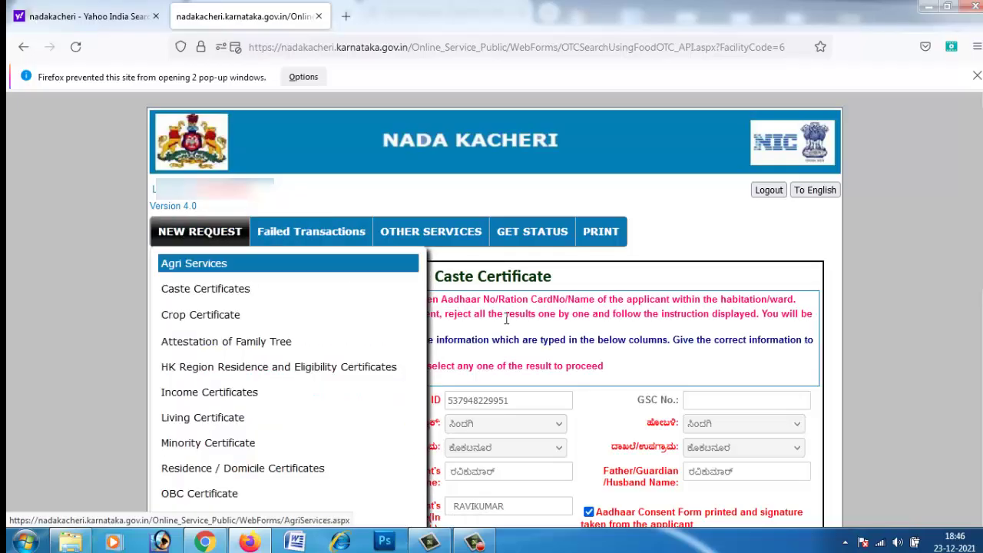
scroll(549, 411, "down", 3)
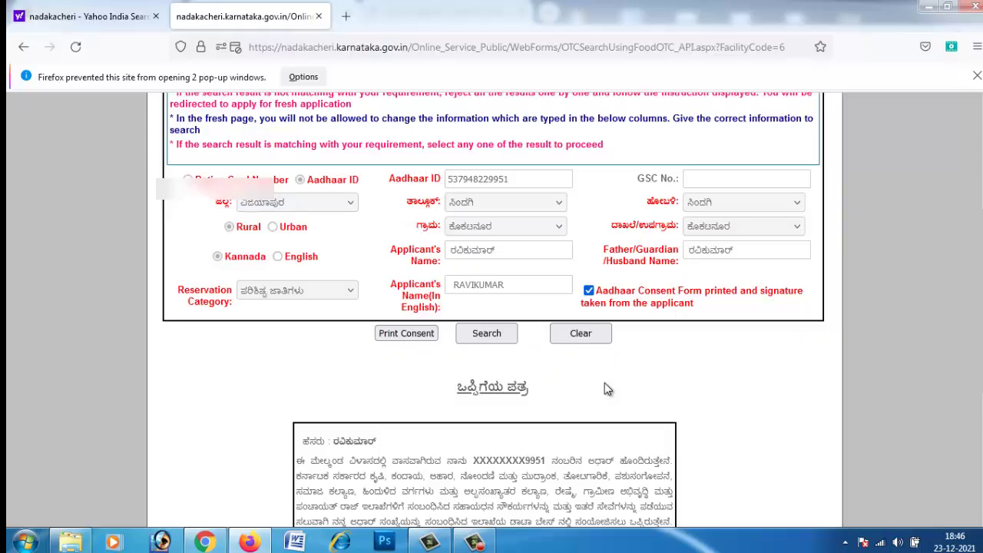
scroll(604, 388, "up", 3)
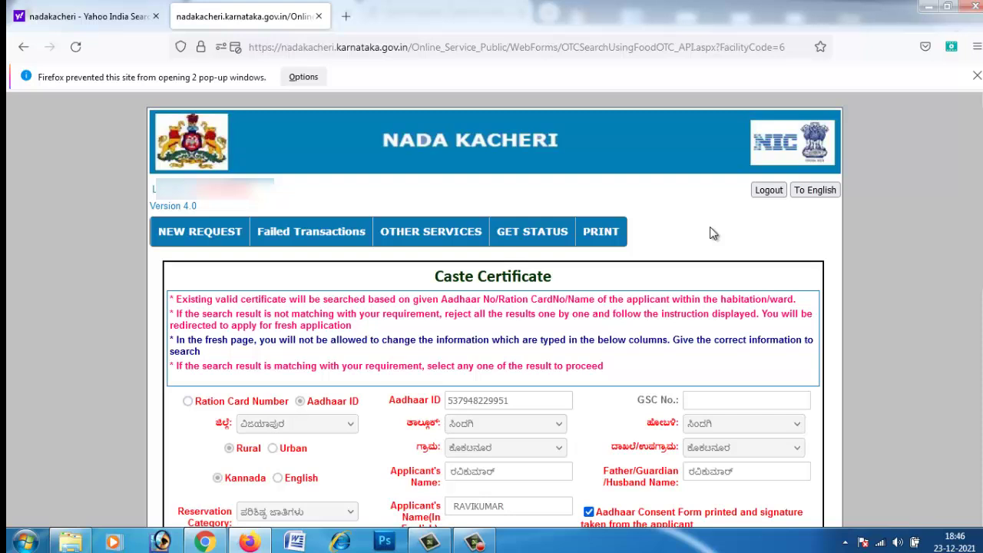
scroll(238, 374, "down", 4)
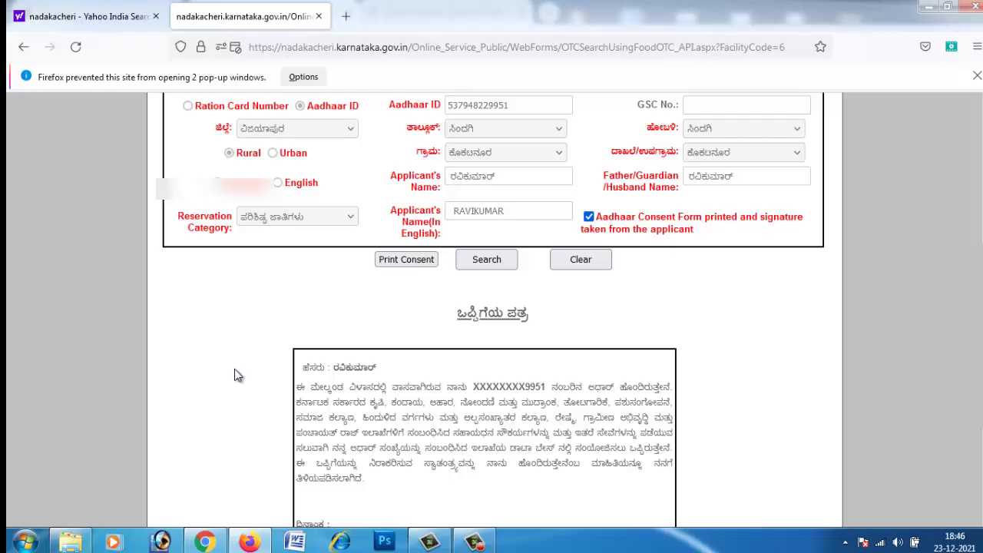
scroll(238, 375, "down", 3)
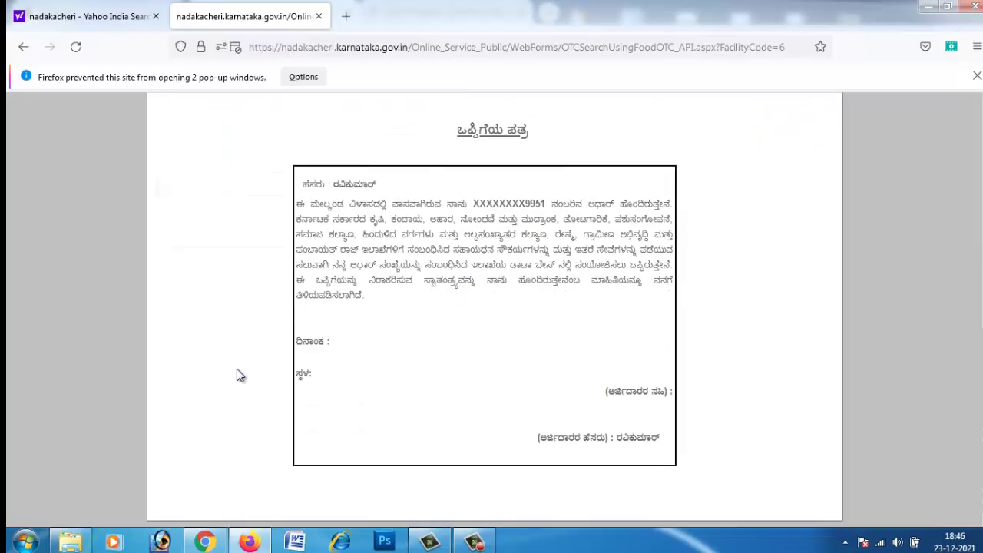